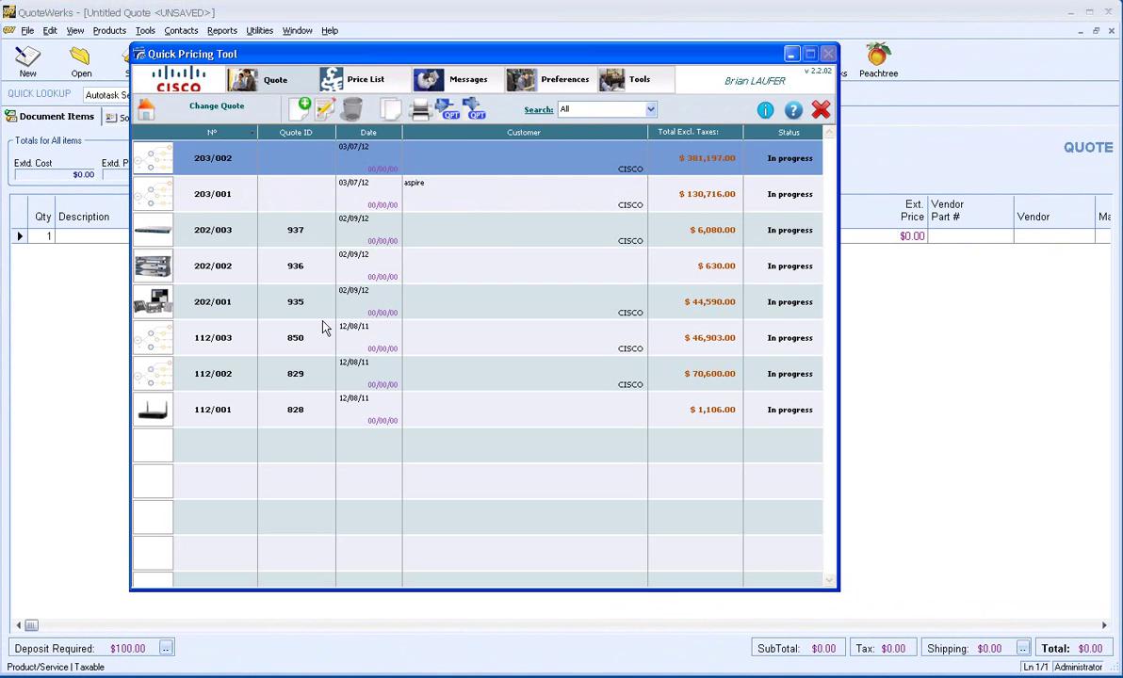
Step: Create a new quote with the Smart Business Architecture module, choosing to look for a solution
{"action": "left_click", "coordinate": [301, 107]}
{"action": "left_click", "coordinate": [575, 164]}
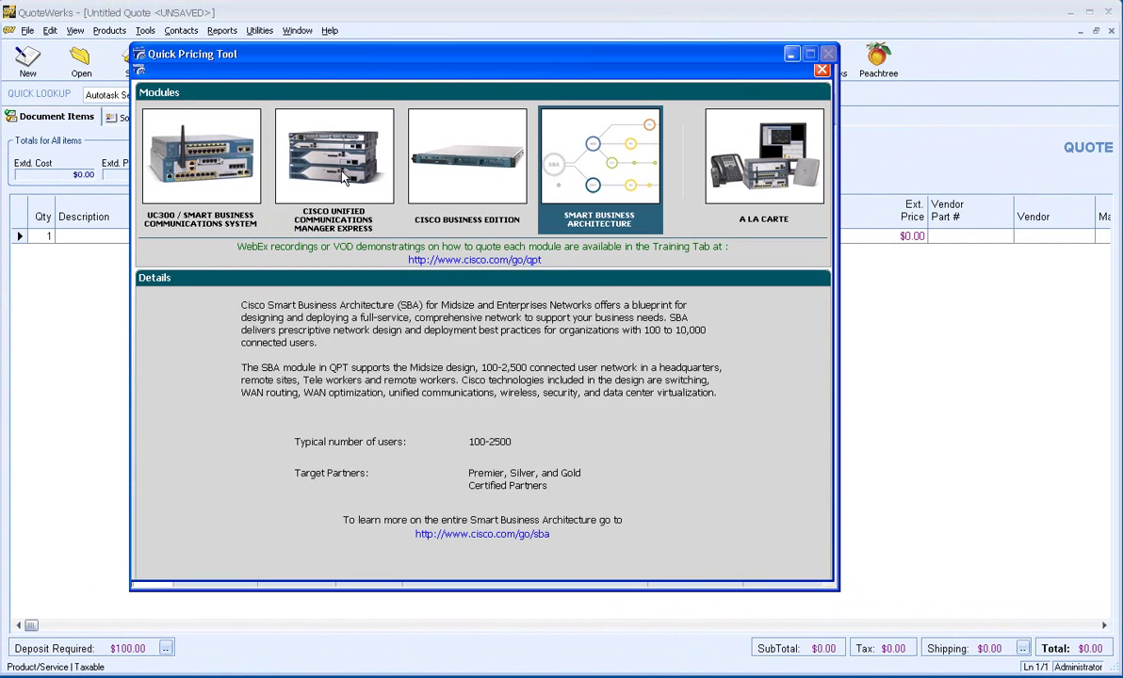
{"action": "left_click", "coordinate": [188, 182]}
{"action": "left_click", "coordinate": [468, 160]}
{"action": "left_click", "coordinate": [716, 159]}
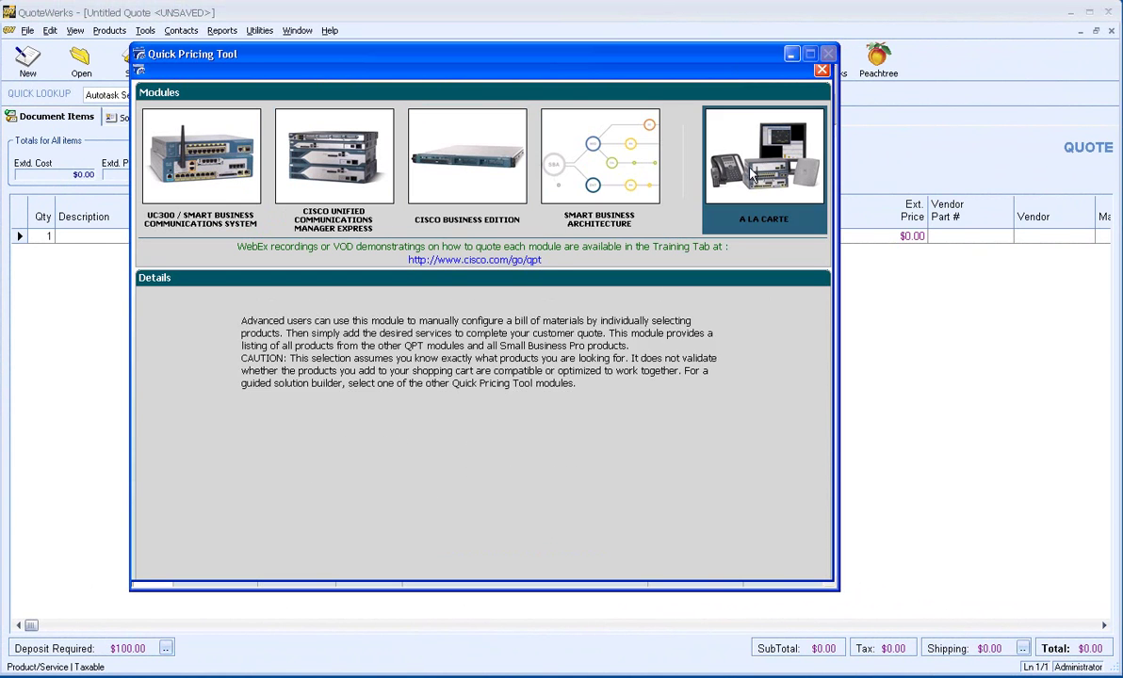
{"action": "left_click", "coordinate": [614, 184]}
{"action": "double_click", "coordinate": [569, 162]}
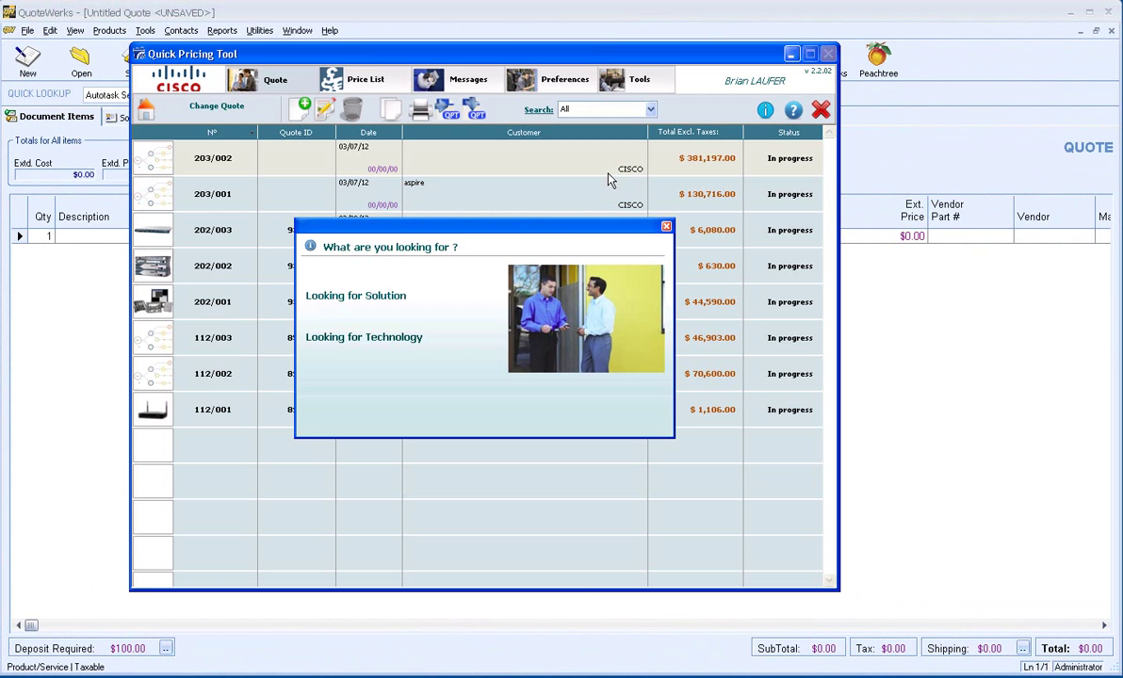
{"action": "left_click", "coordinate": [344, 298]}
{"action": "left_click", "coordinate": [345, 297]}
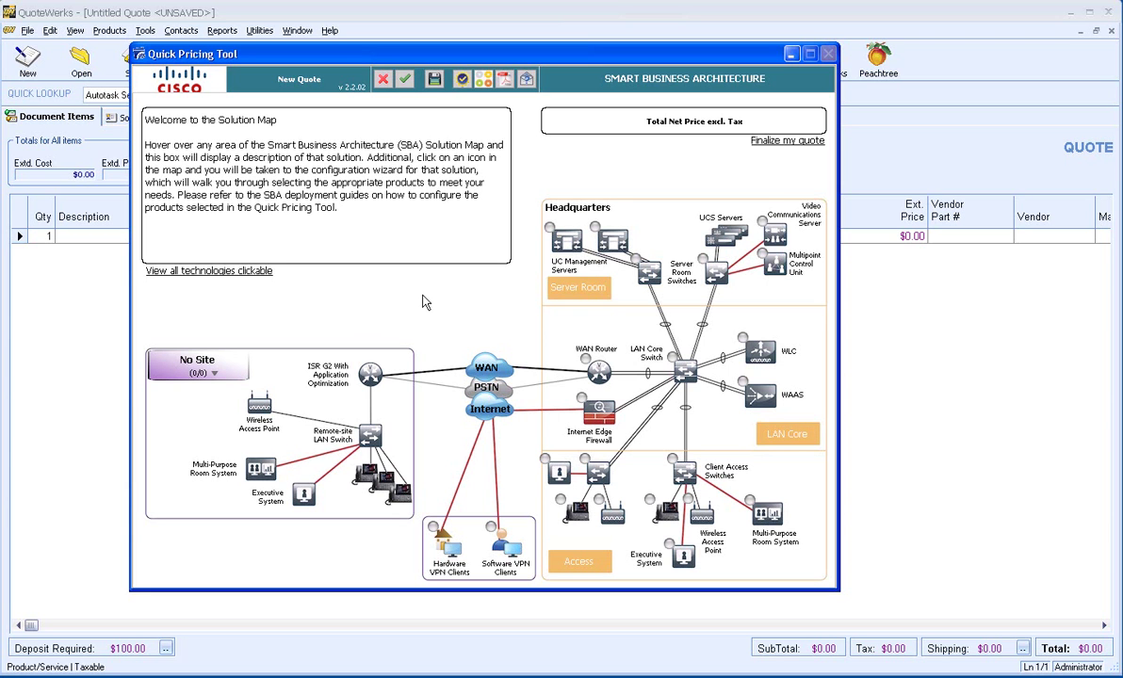
Step: Configure the VPN clients for 50 teleworkers and 65 remote workers, including an ASA5500 appliance
{"action": "left_click", "coordinate": [450, 551]}
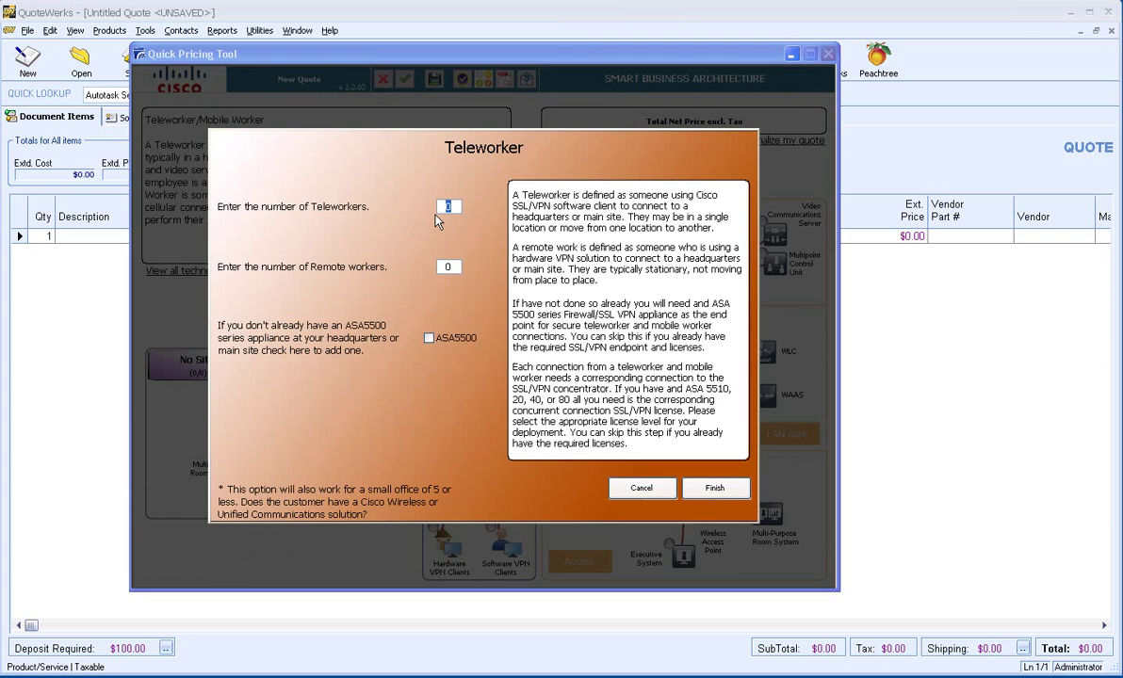
{"action": "type", "text": "50"}
{"action": "left_click", "coordinate": [456, 267]}
{"action": "type", "text": "65"}
{"action": "left_click", "coordinate": [429, 338]}
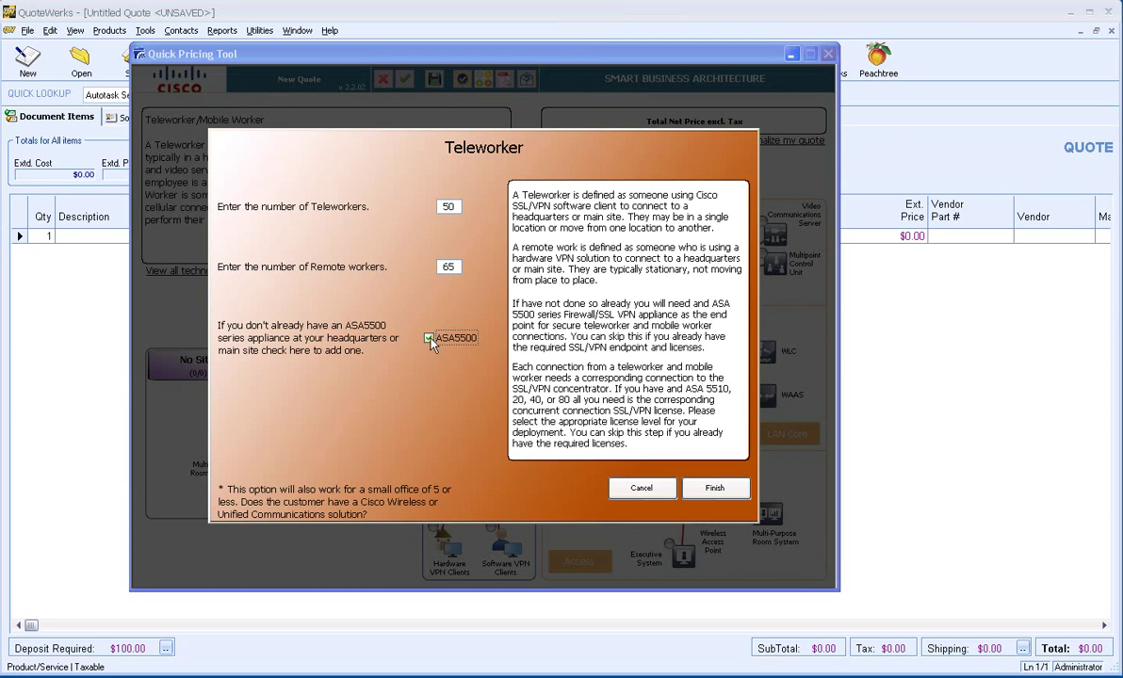
{"action": "left_click", "coordinate": [714, 489]}
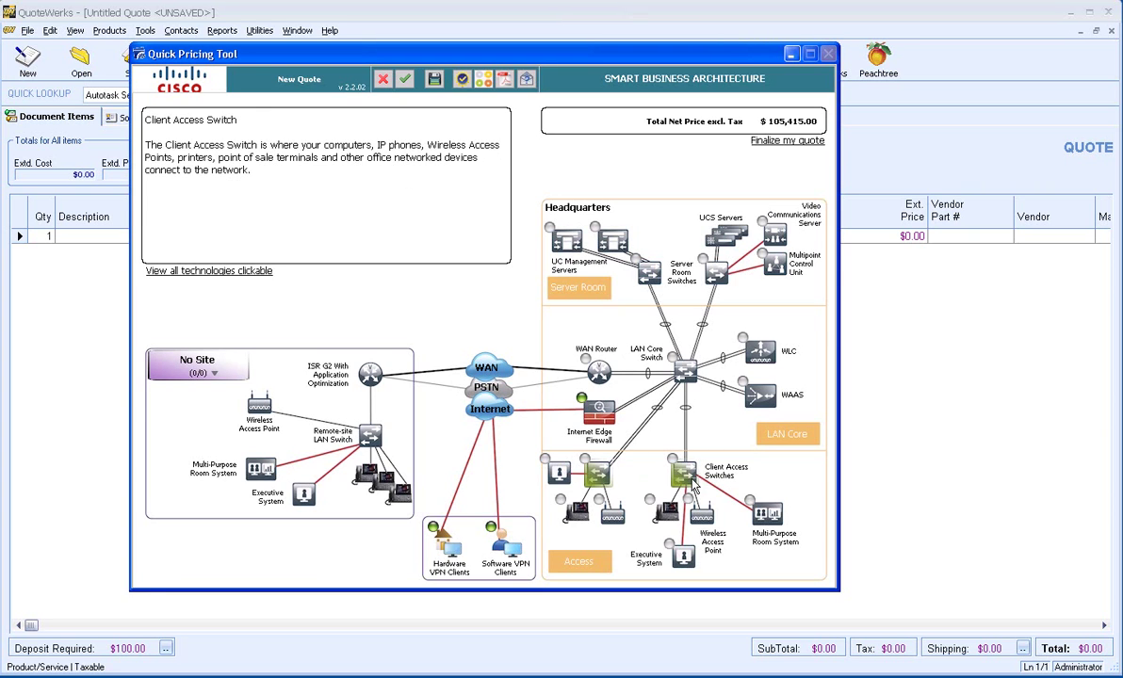
Step: Configure the headquarters client access switches for 100 devices, more than 100 meters from the core, with a short haul fiber transceiver
{"action": "left_click", "coordinate": [693, 483]}
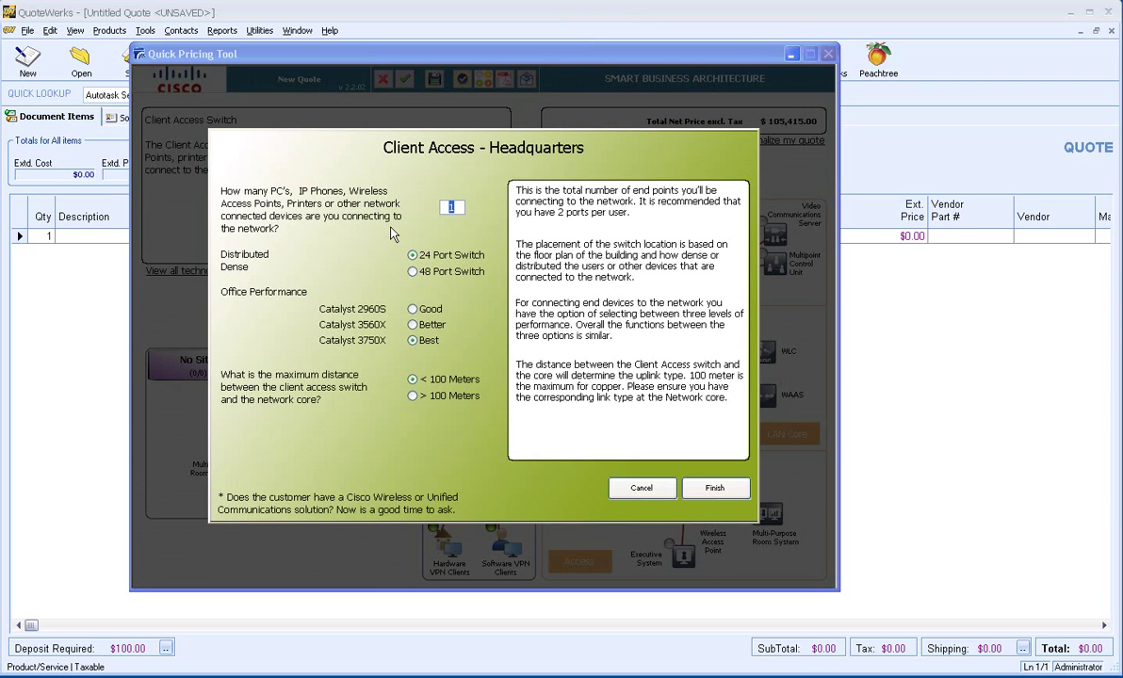
{"action": "type", "text": "100"}
{"action": "left_click", "coordinate": [421, 396]}
{"action": "left_click", "coordinate": [498, 443]}
{"action": "left_click", "coordinate": [498, 443]}
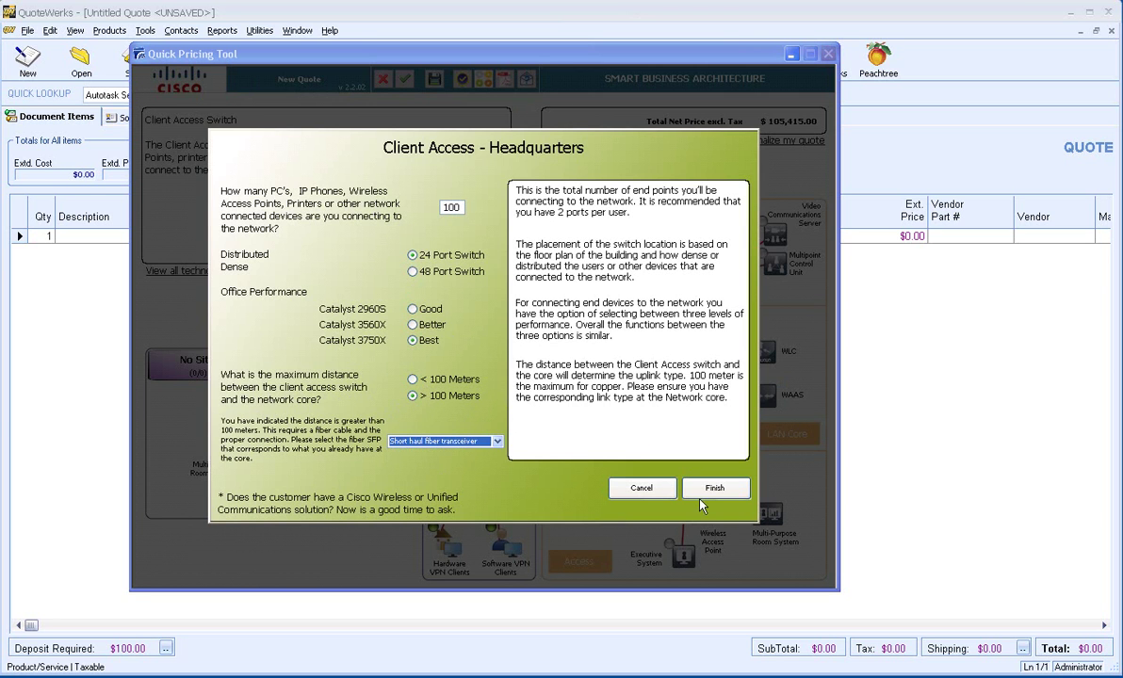
{"action": "left_click", "coordinate": [723, 497]}
Step: Configure the headquarters LAN core switch for 100 total users and 50 network devices
{"action": "mouse_move", "coordinate": [563, 479]}
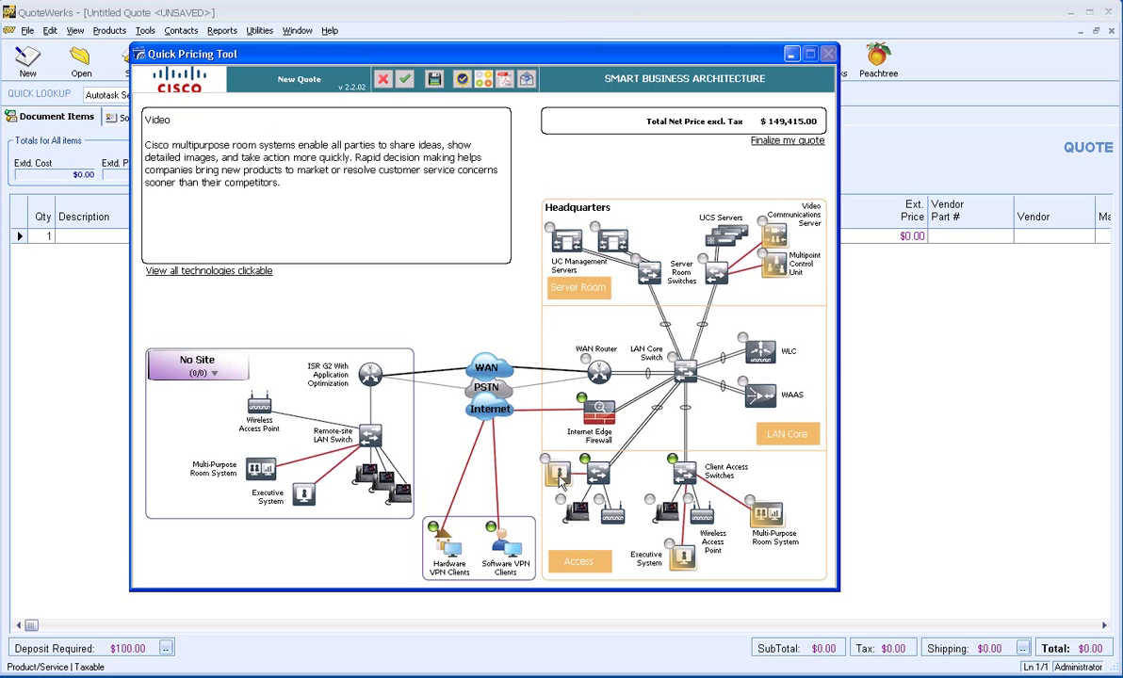
{"action": "left_click", "coordinate": [682, 372]}
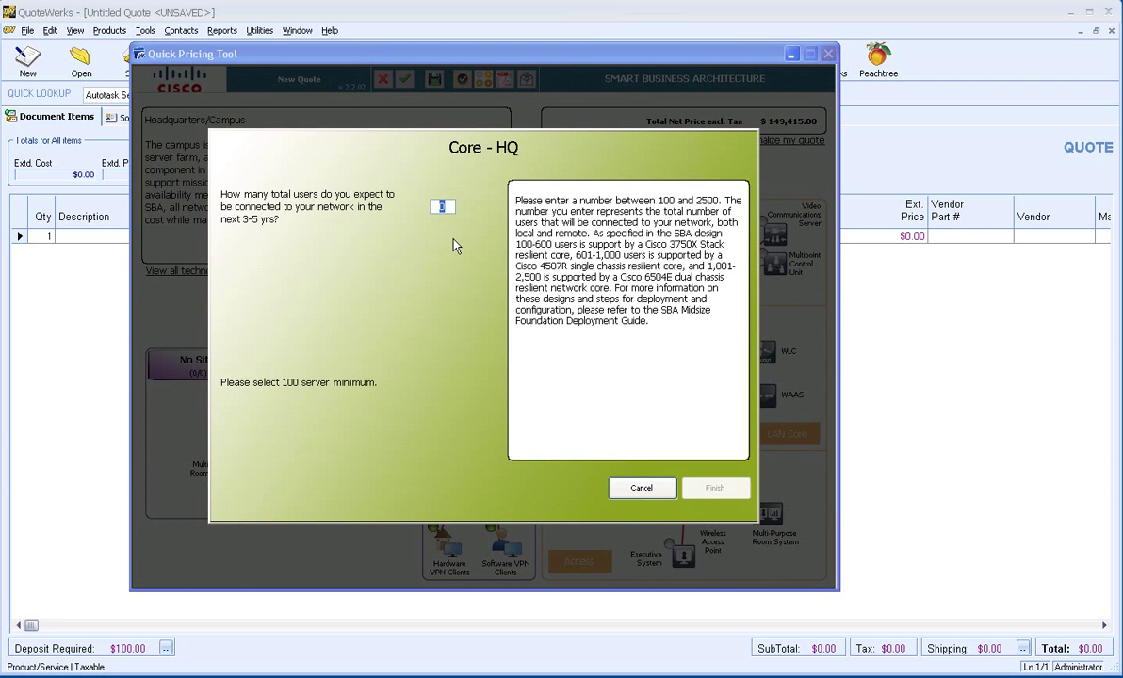
{"action": "type", "text": "100"}
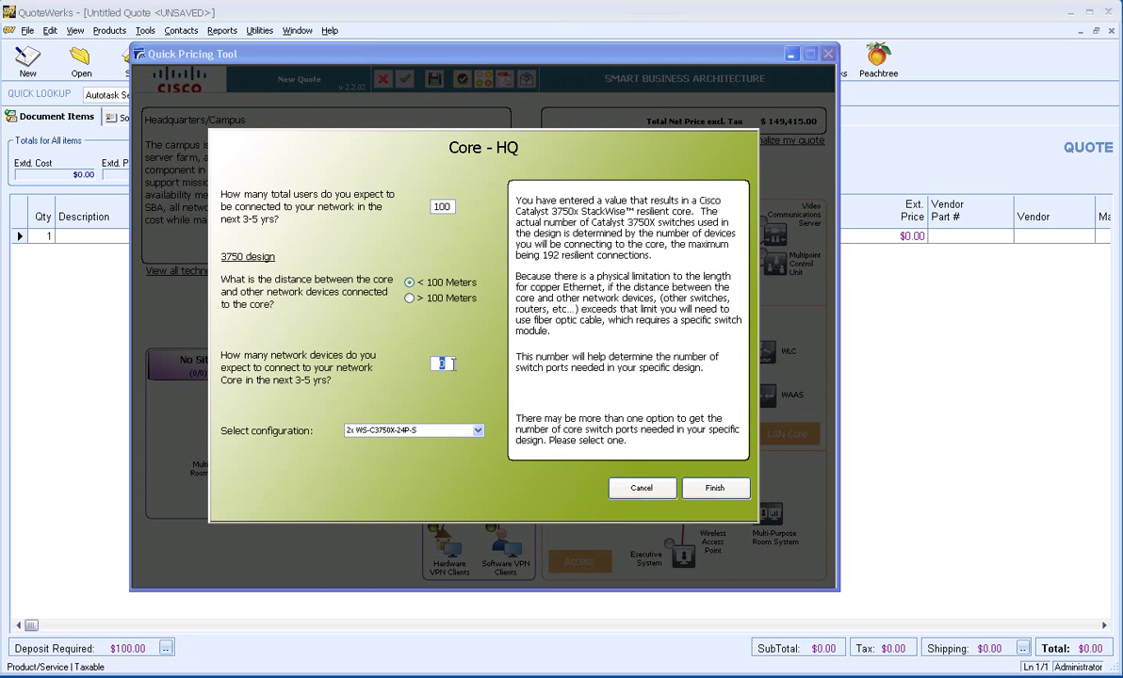
{"action": "type", "text": "50"}
{"action": "left_click", "coordinate": [715, 488]}
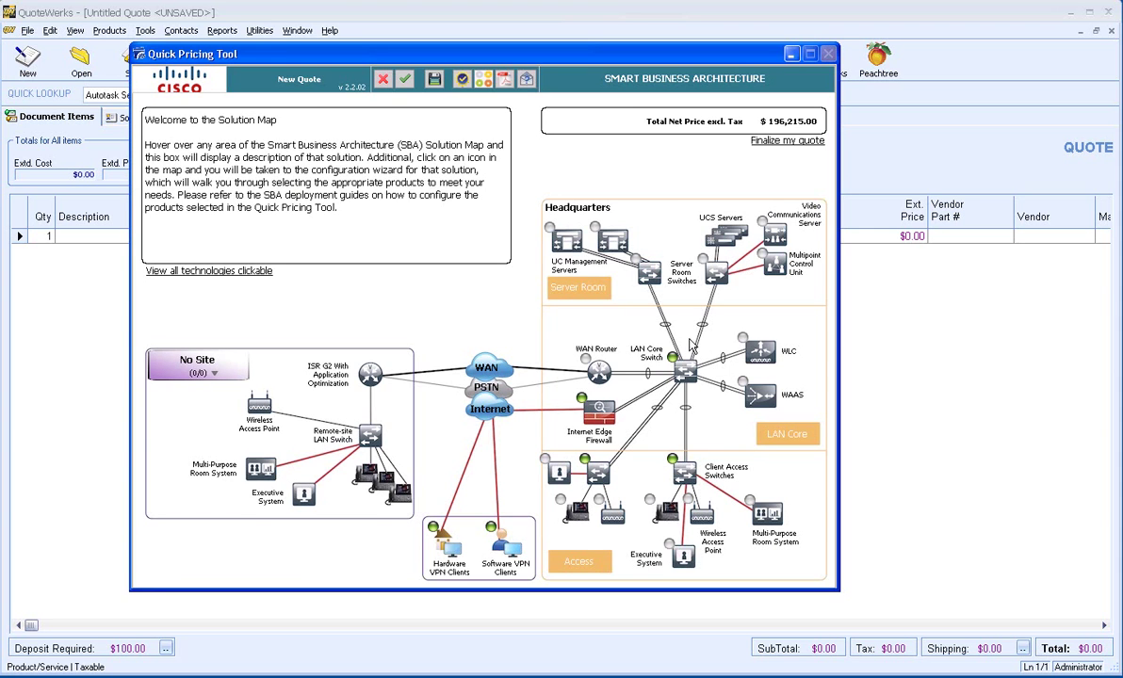
Step: Configure the headquarters server room for 10 physical servers with high availability
{"action": "left_click", "coordinate": [548, 261]}
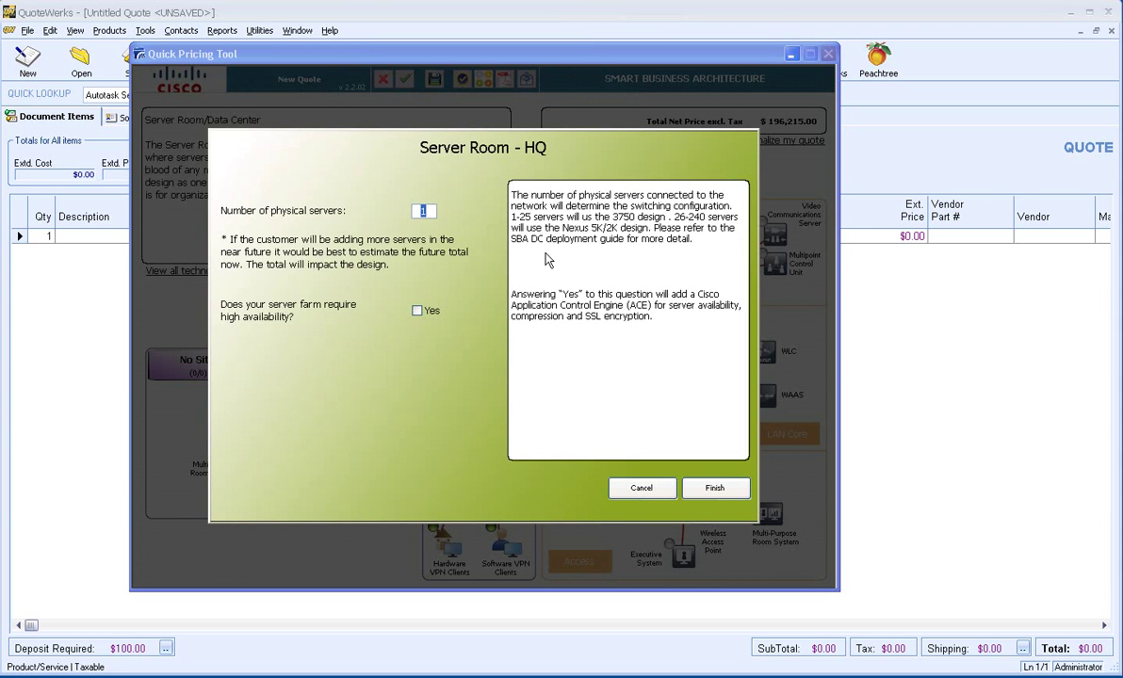
{"action": "type", "text": "10"}
{"action": "left_click", "coordinate": [416, 312]}
{"action": "left_click", "coordinate": [715, 489]}
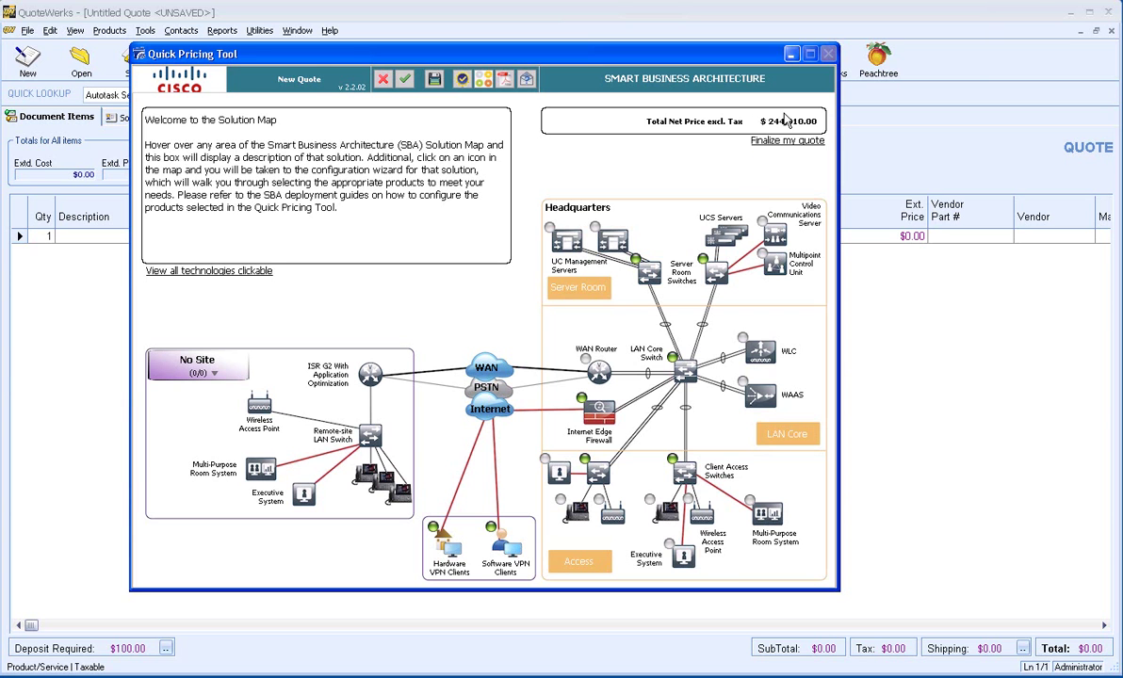
Step: Finalize the quote's solution map and apply 8x5xNBD service to all listed products
{"action": "left_click", "coordinate": [771, 141]}
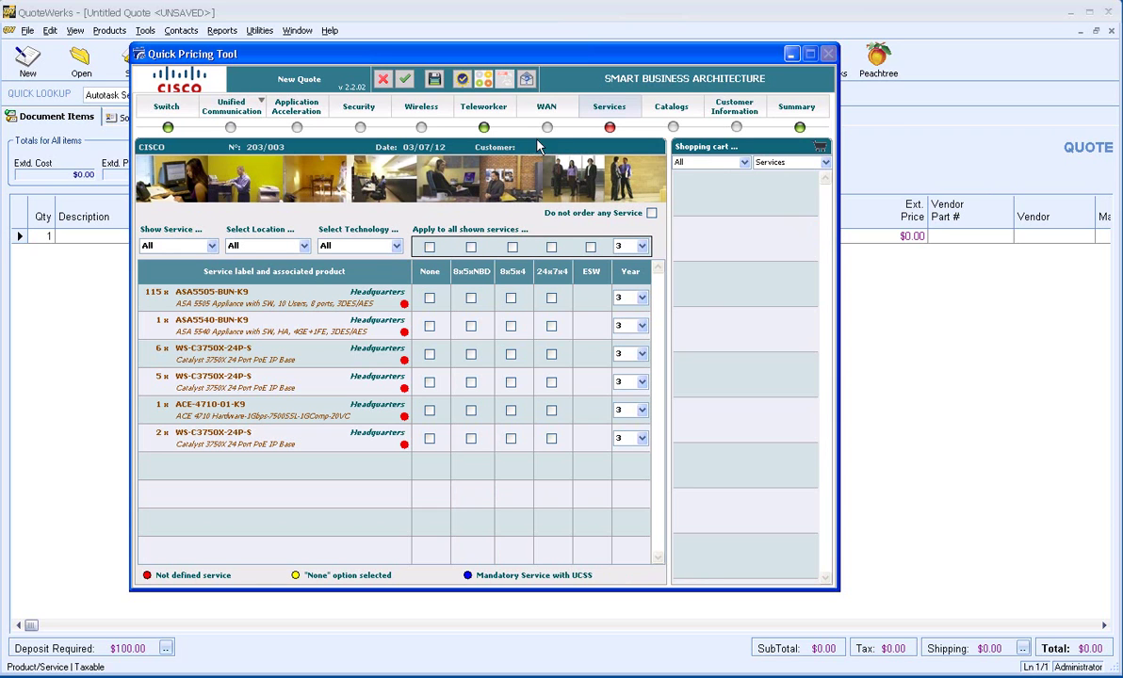
{"action": "left_click", "coordinate": [471, 247]}
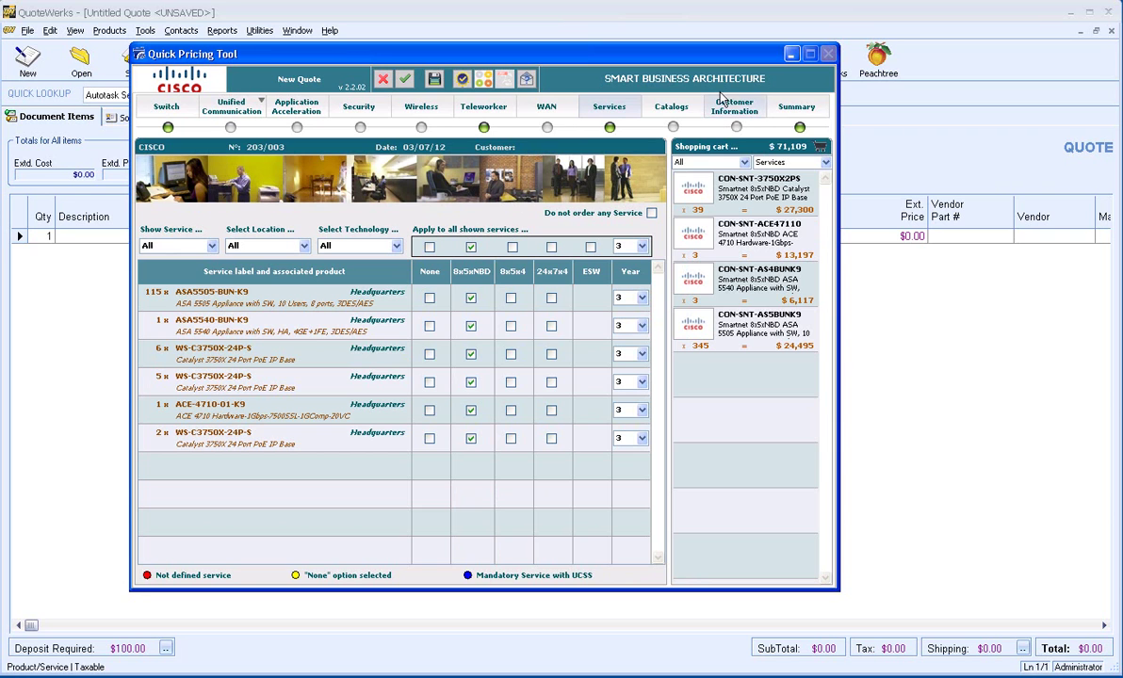
Step: Set the headquarters WAN to 2 Ethernet connections with local internet access and IP Sec from remote site, and calculate its gateway
{"action": "left_click", "coordinate": [528, 108]}
{"action": "left_click", "coordinate": [179, 231]}
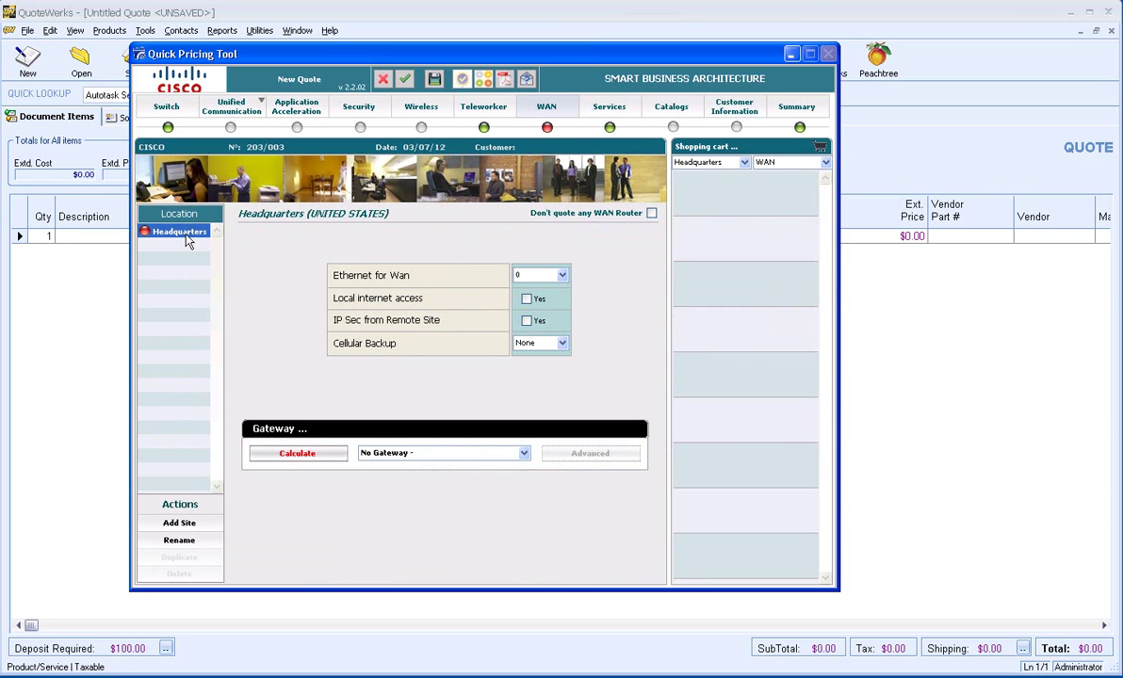
{"action": "left_click", "coordinate": [561, 275]}
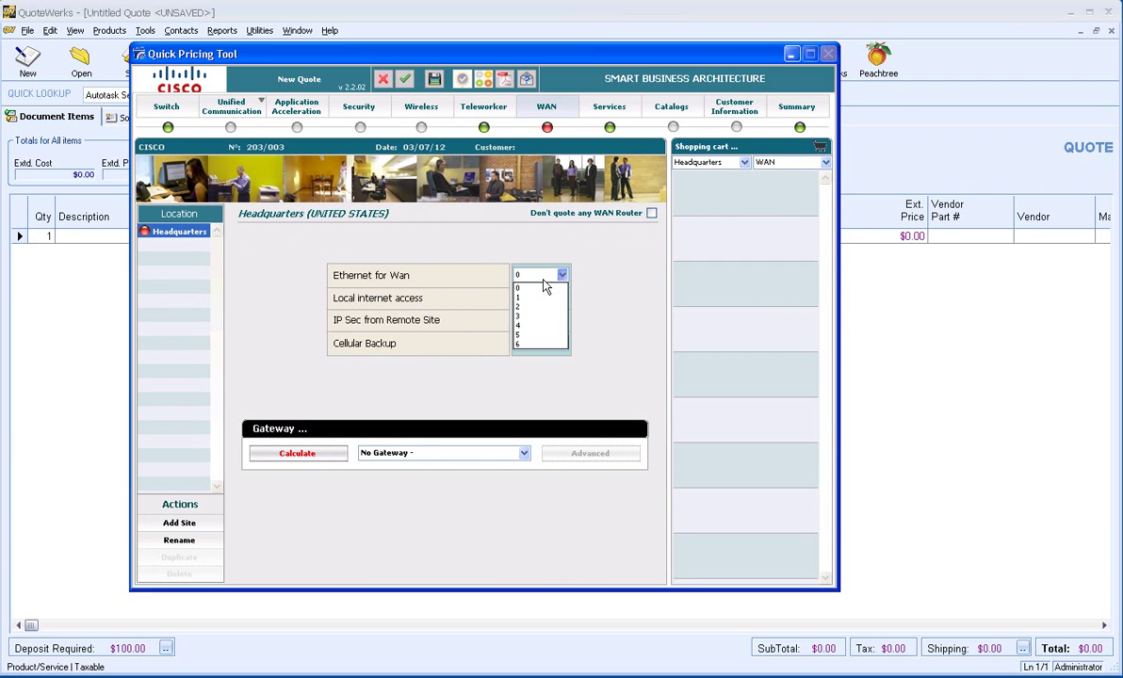
{"action": "left_click", "coordinate": [530, 306]}
{"action": "left_click", "coordinate": [527, 322]}
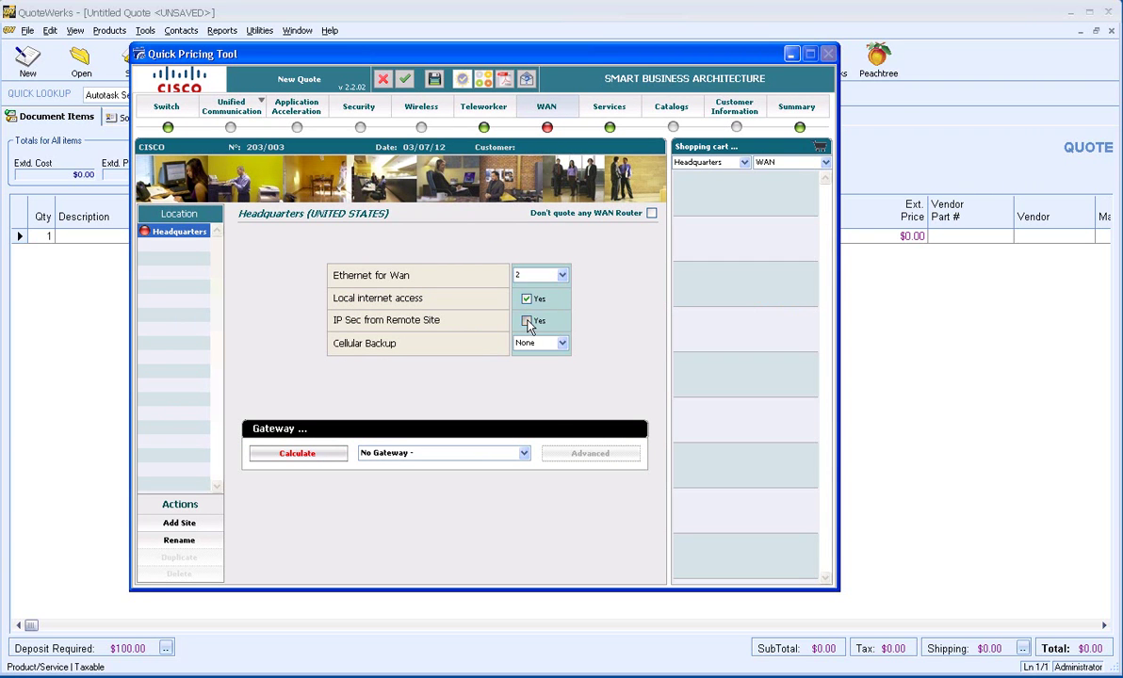
{"action": "left_click", "coordinate": [295, 456]}
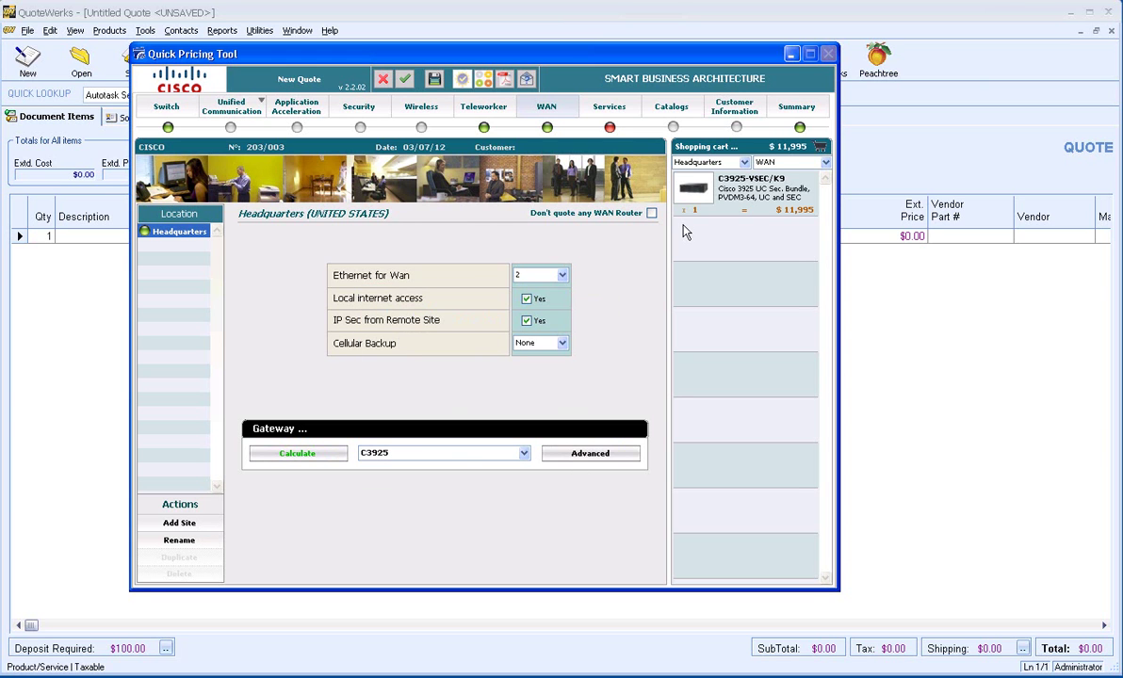
Step: Add 8x5xNBD service to the C3925-VSEC/K9 router
{"action": "left_click", "coordinate": [594, 110]}
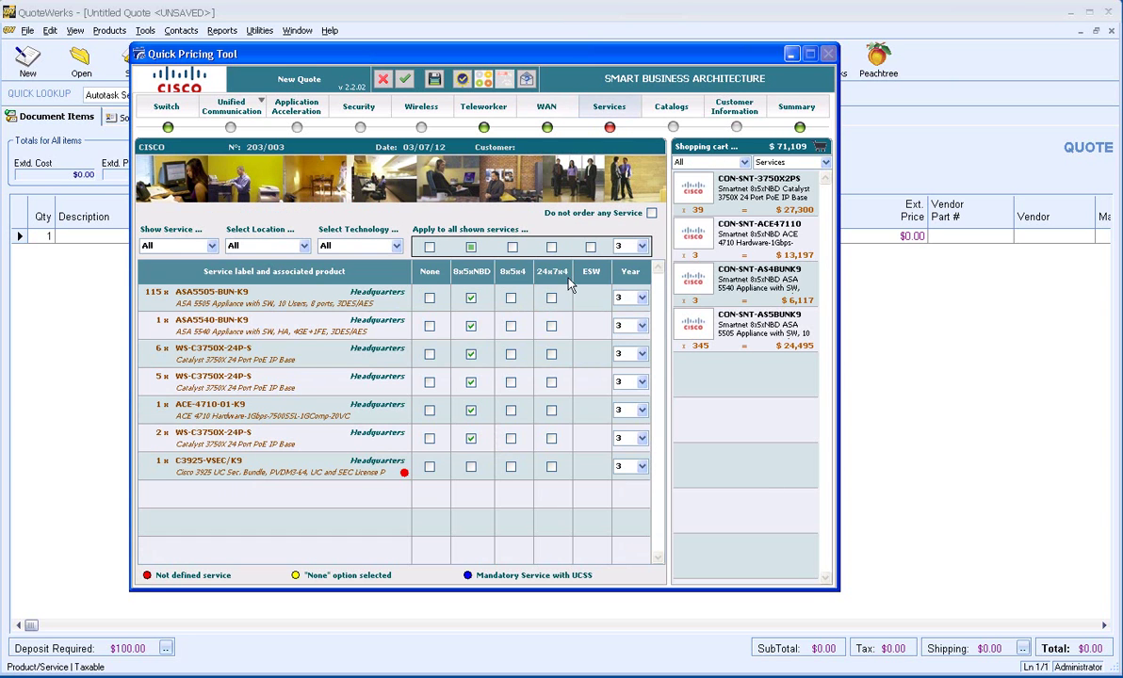
{"action": "left_click", "coordinate": [470, 467]}
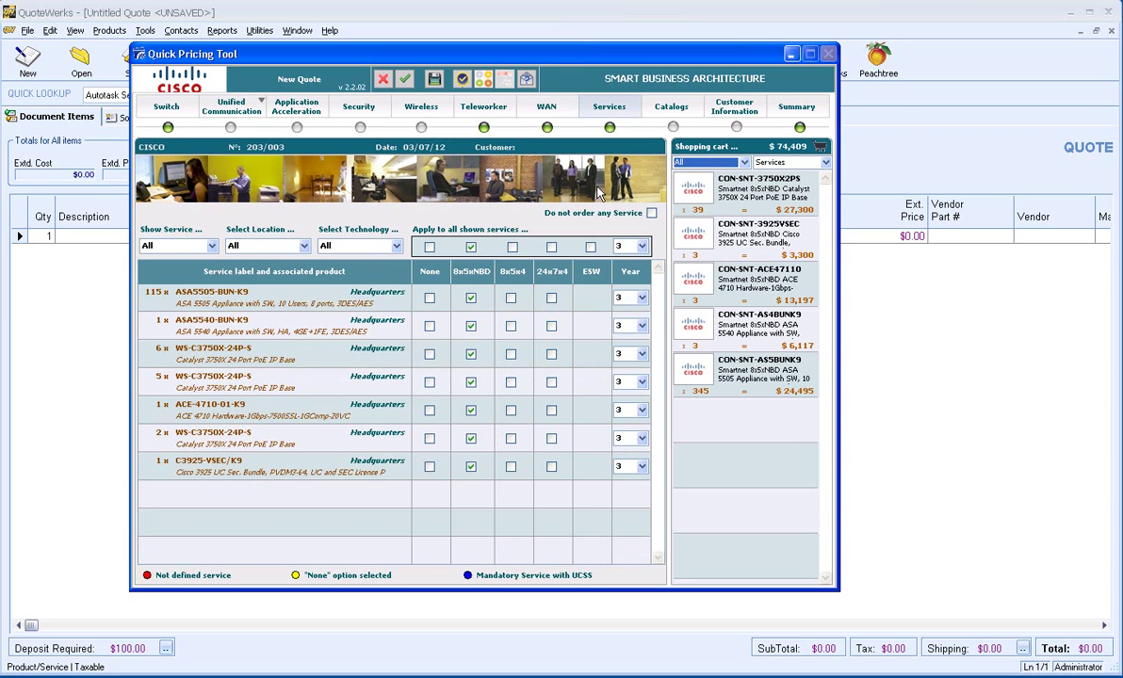
Step: Enter "aspire" as the company name in the quote's customer details
{"action": "left_click", "coordinate": [674, 107]}
{"action": "left_click", "coordinate": [734, 106]}
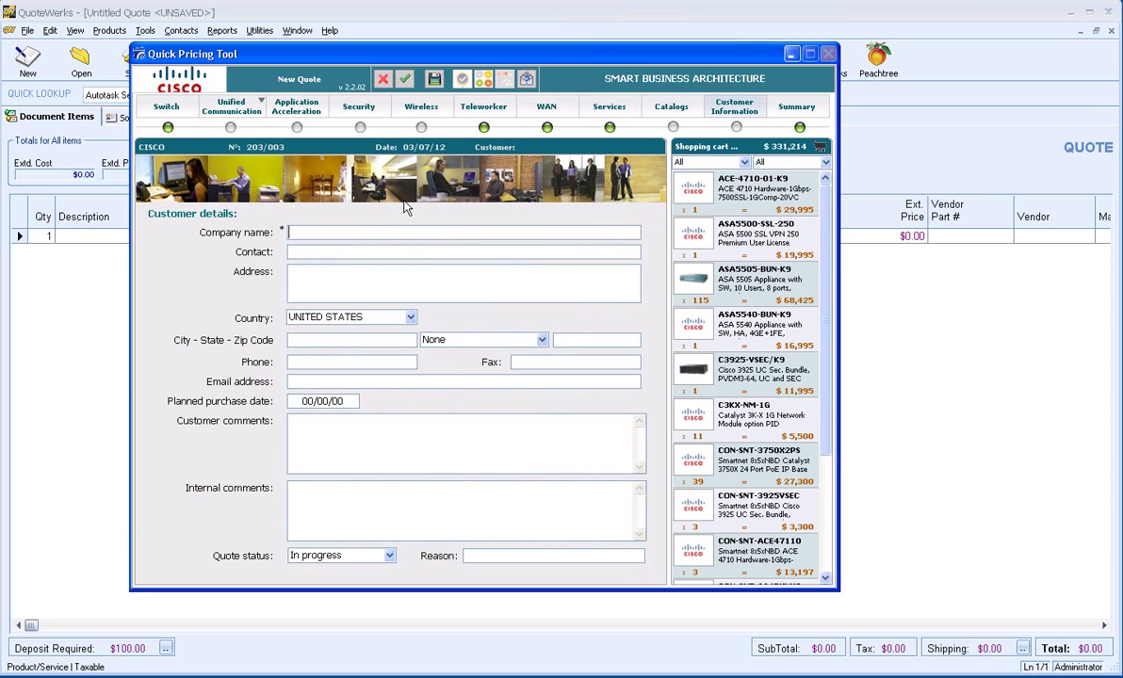
{"action": "type", "text": "asp[ire"}
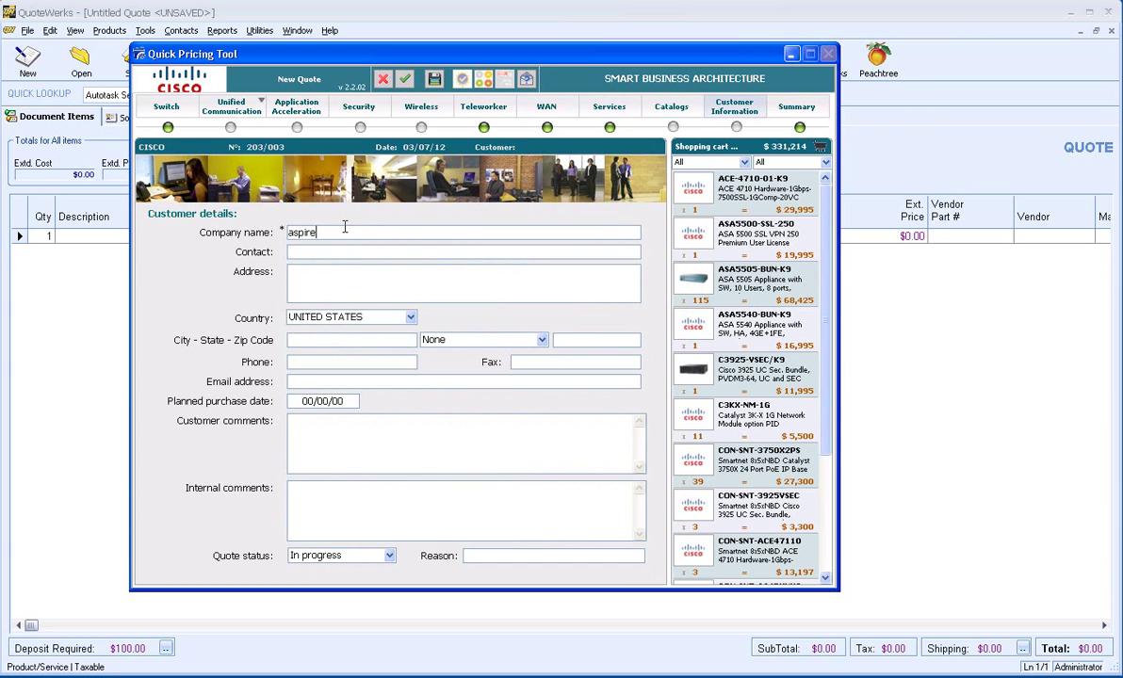
Step: Review the quote summary and export the quote in Quosal/Quotewerks format to the Cisco QPT desktop folder
{"action": "left_click", "coordinate": [796, 110]}
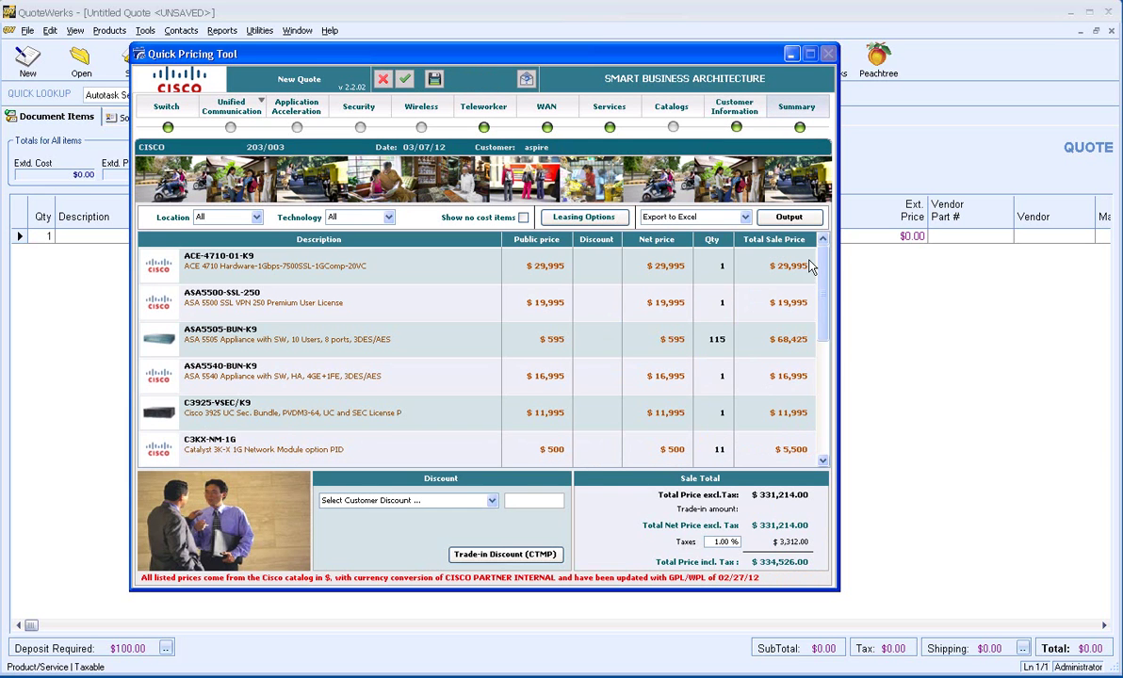
{"action": "left_click_drag", "start_coordinate": [819, 267], "coordinate": [834, 394]}
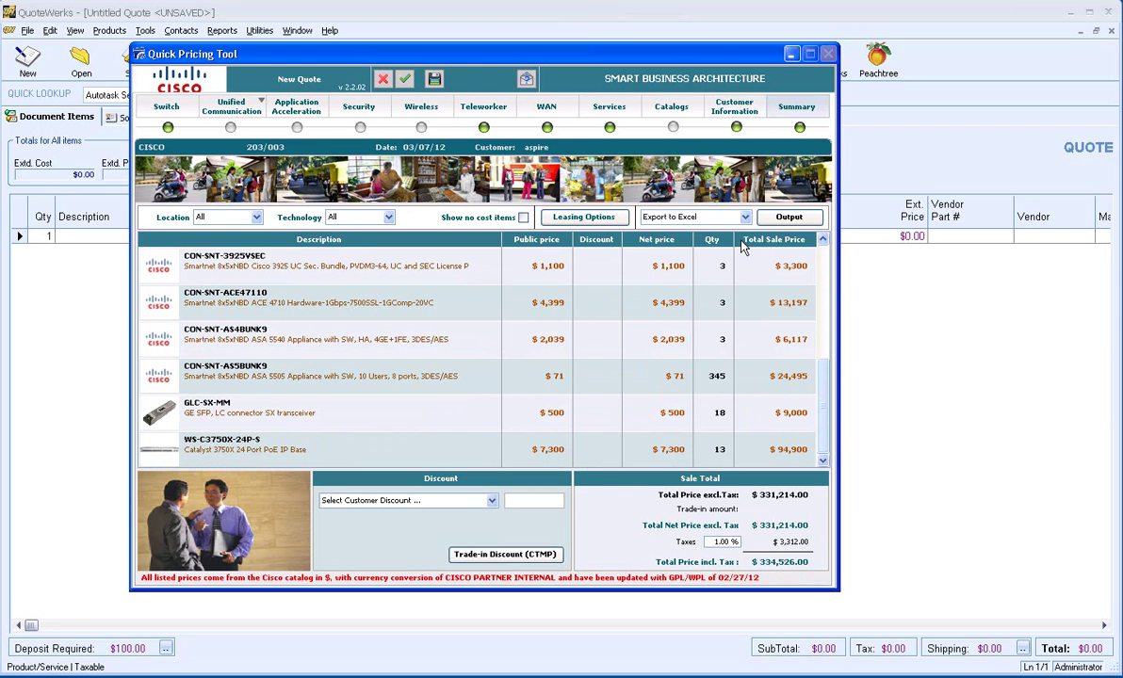
{"action": "left_click", "coordinate": [705, 216]}
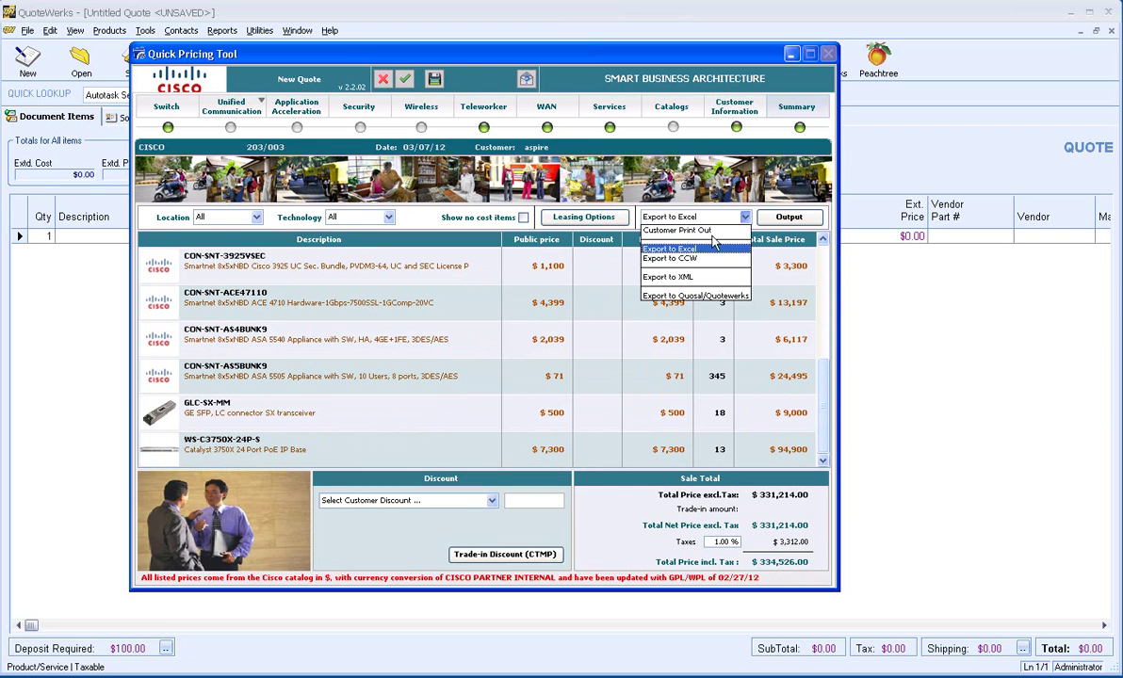
{"action": "left_click", "coordinate": [721, 295]}
{"action": "left_click", "coordinate": [786, 218]}
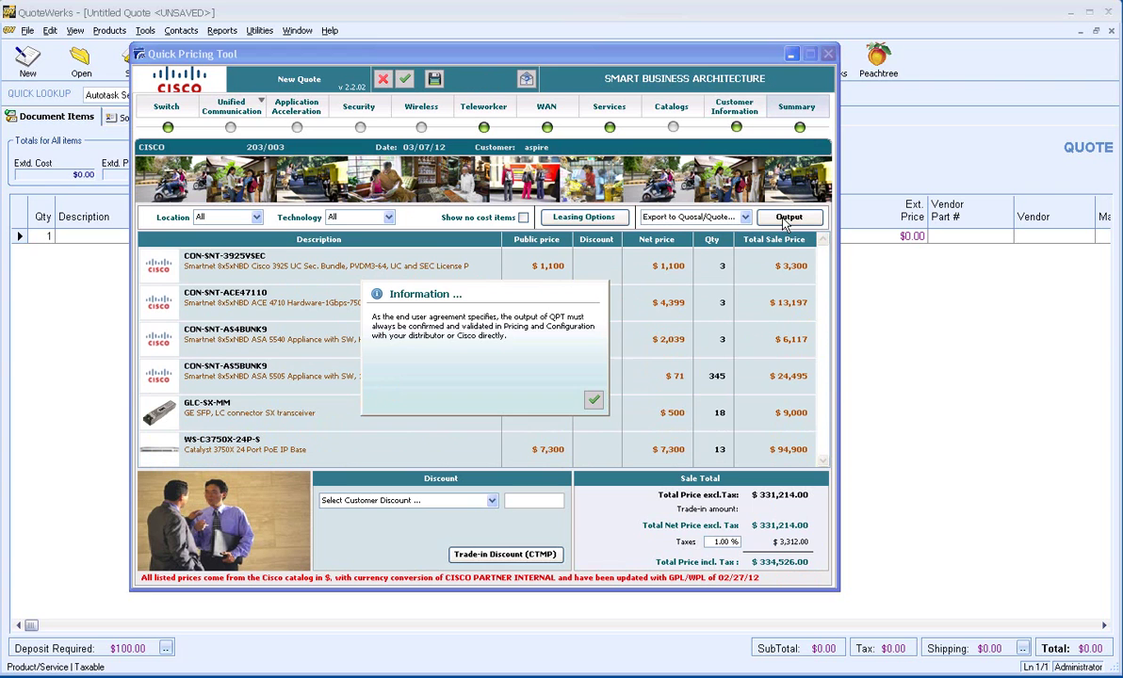
{"action": "left_click", "coordinate": [592, 399]}
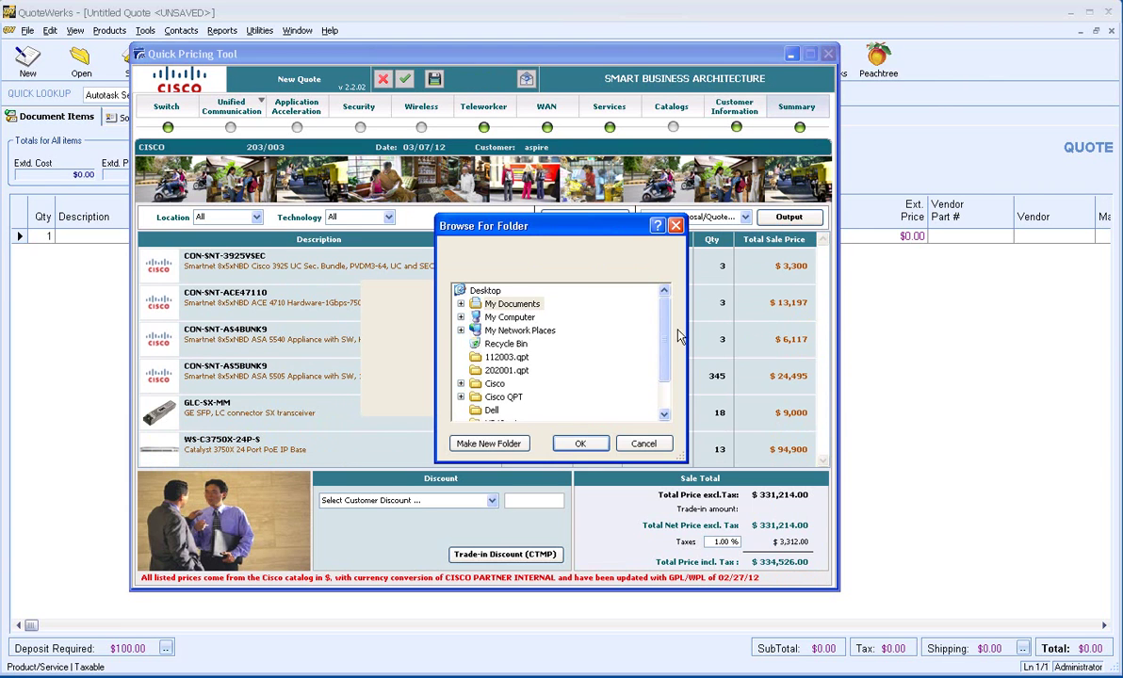
{"action": "double_click", "coordinate": [507, 398]}
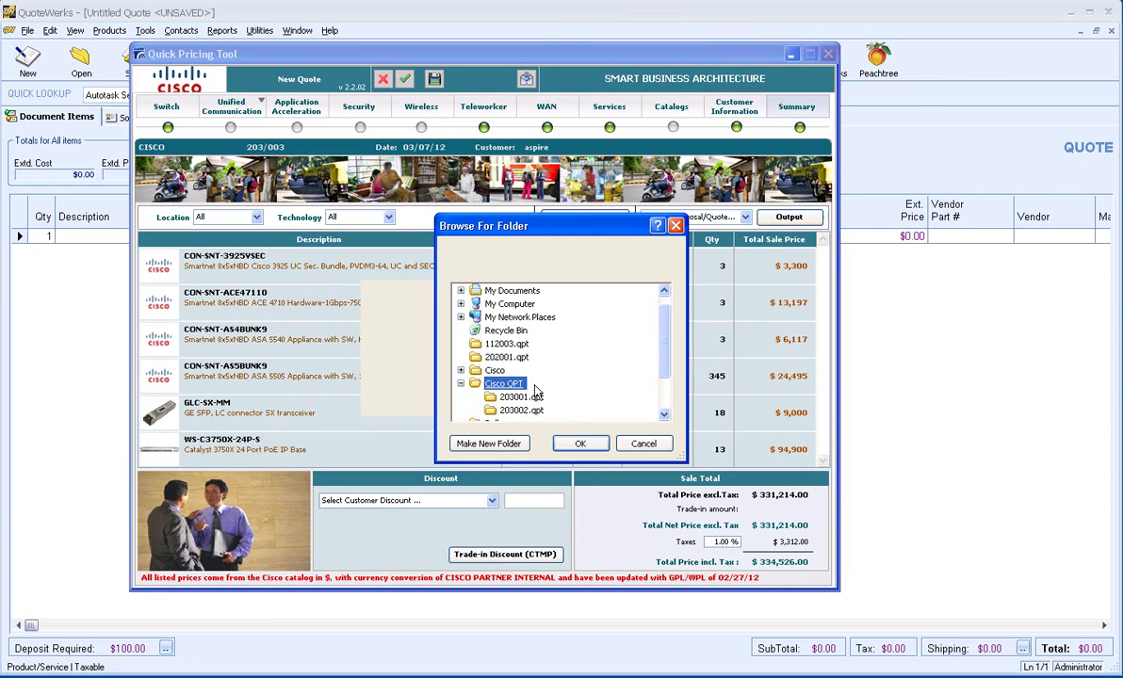
{"action": "left_click", "coordinate": [580, 444]}
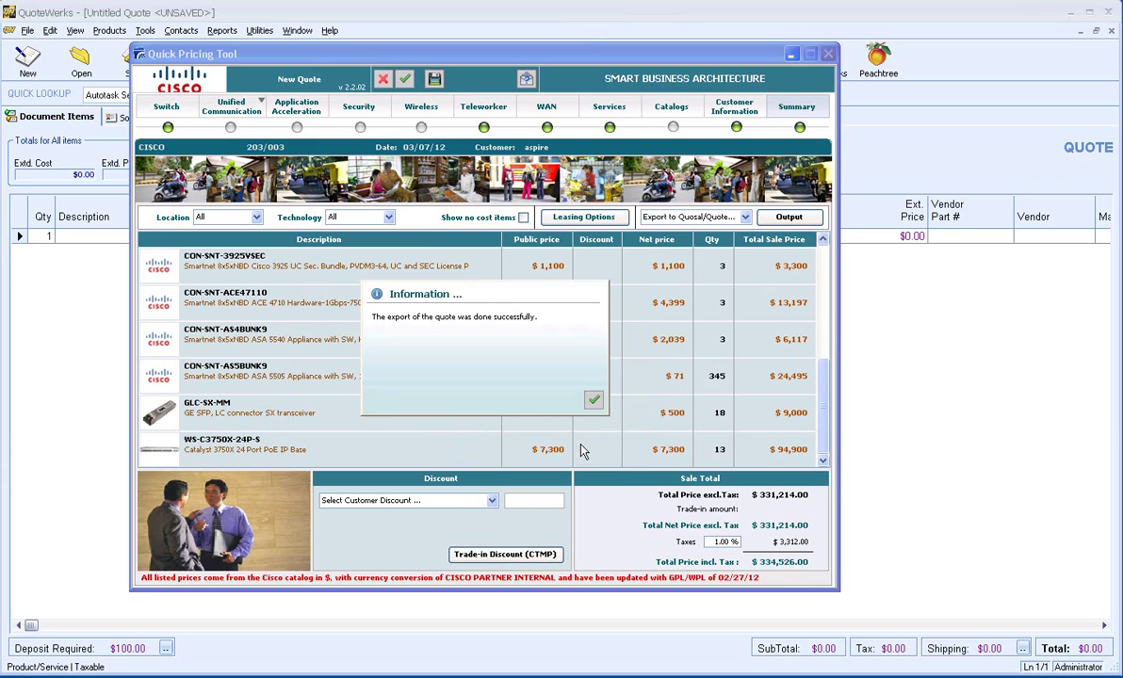
{"action": "left_click", "coordinate": [591, 400]}
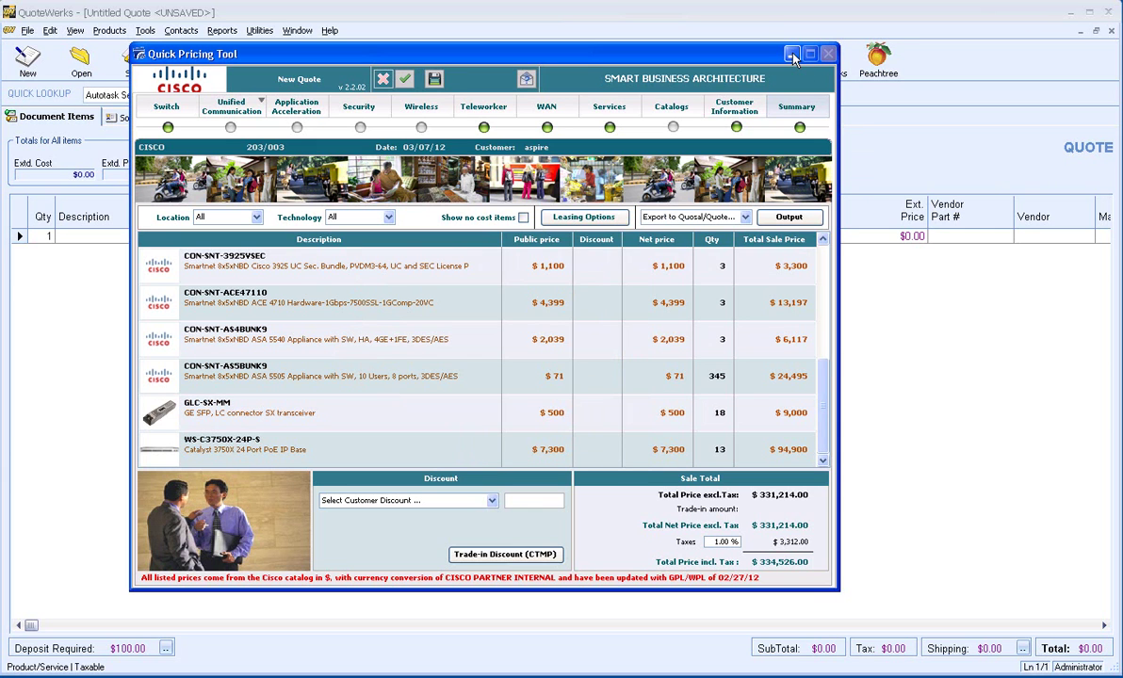
Step: Switch to QuoteWerks and import 203003.xml from the Cisco QPT folder into the untitled quote with the Quote Importer, then check the items
{"action": "left_click", "coordinate": [829, 54]}
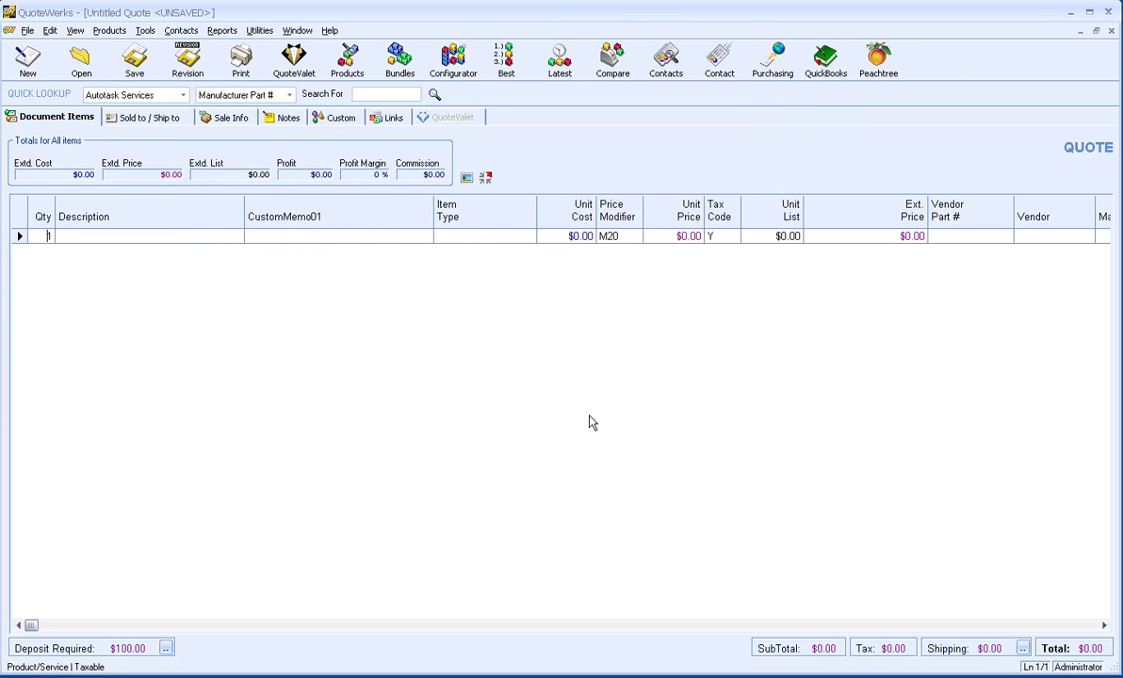
{"action": "left_click", "coordinate": [145, 31]}
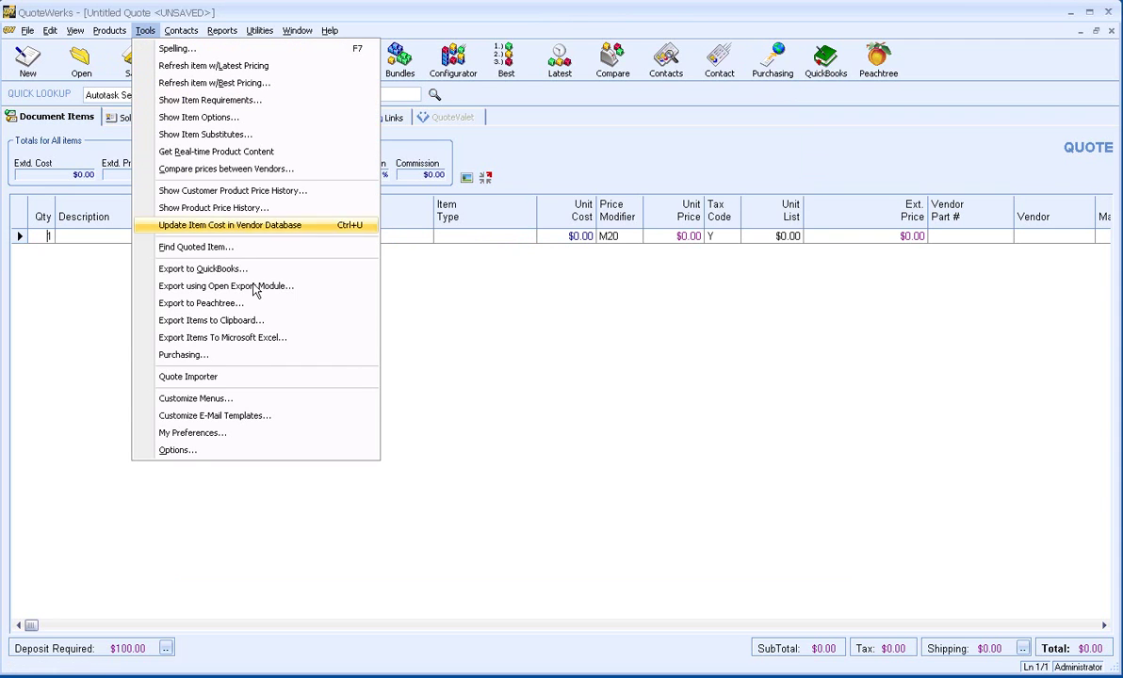
{"action": "left_click", "coordinate": [185, 376]}
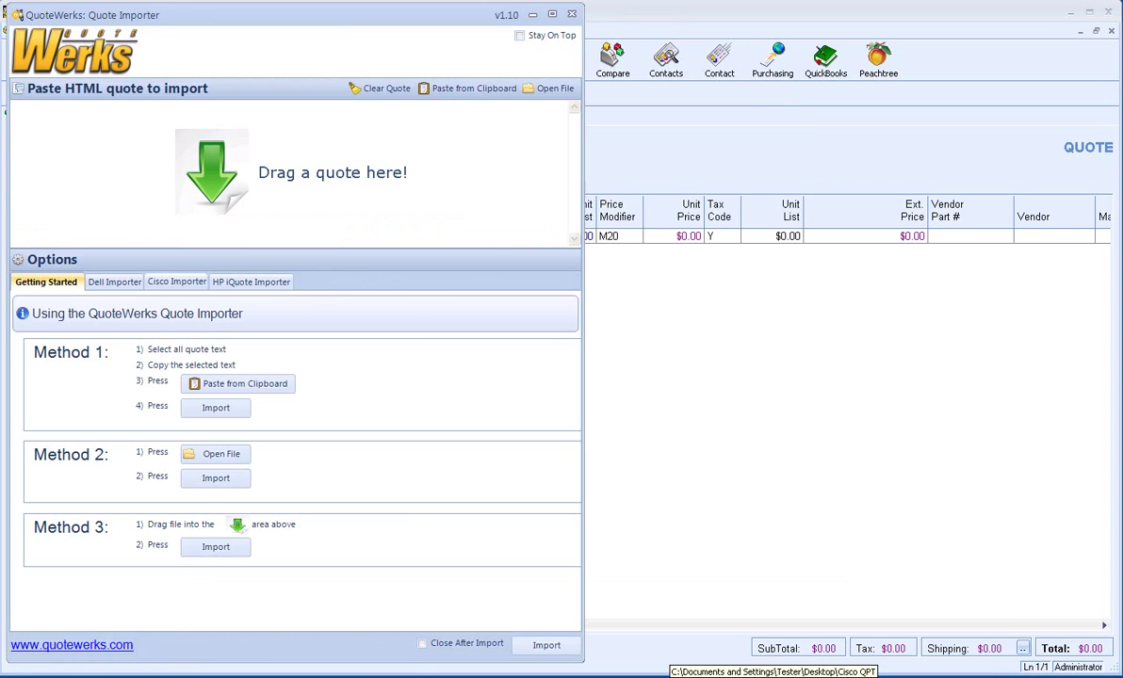
{"action": "left_click", "coordinate": [754, 669]}
{"action": "left_click", "coordinate": [596, 331]}
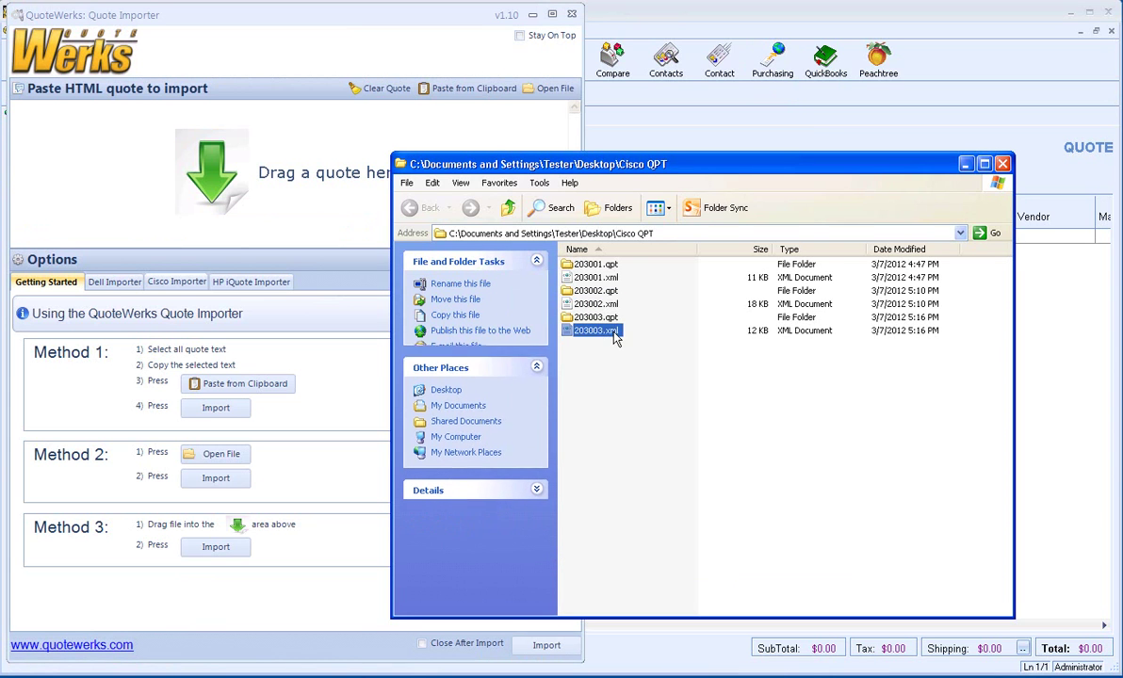
{"action": "left_click_drag", "start_coordinate": [593, 332], "coordinate": [206, 200]}
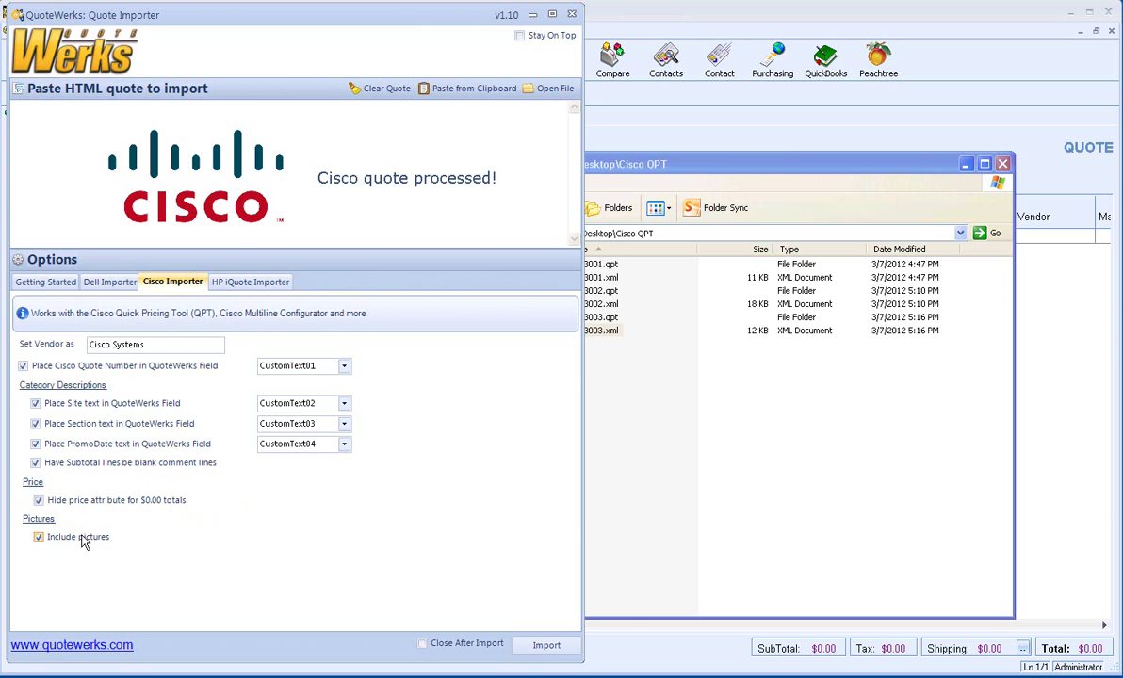
{"action": "left_click", "coordinate": [533, 650]}
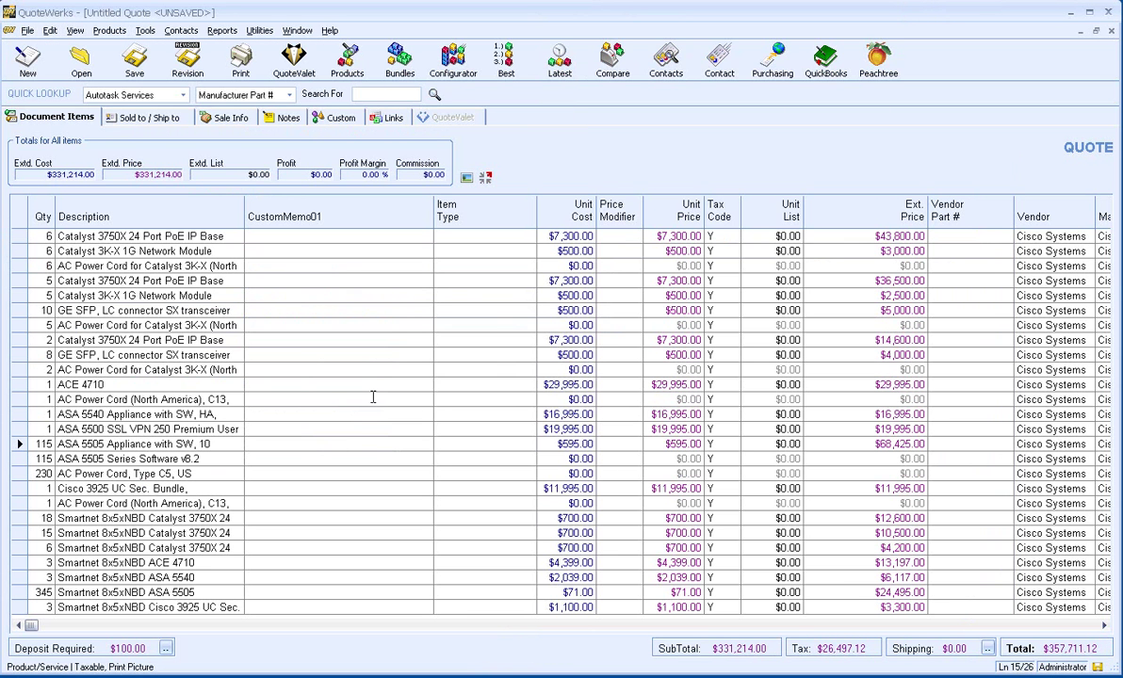
{"action": "left_click", "coordinate": [186, 338]}
{"action": "left_click", "coordinate": [148, 592]}
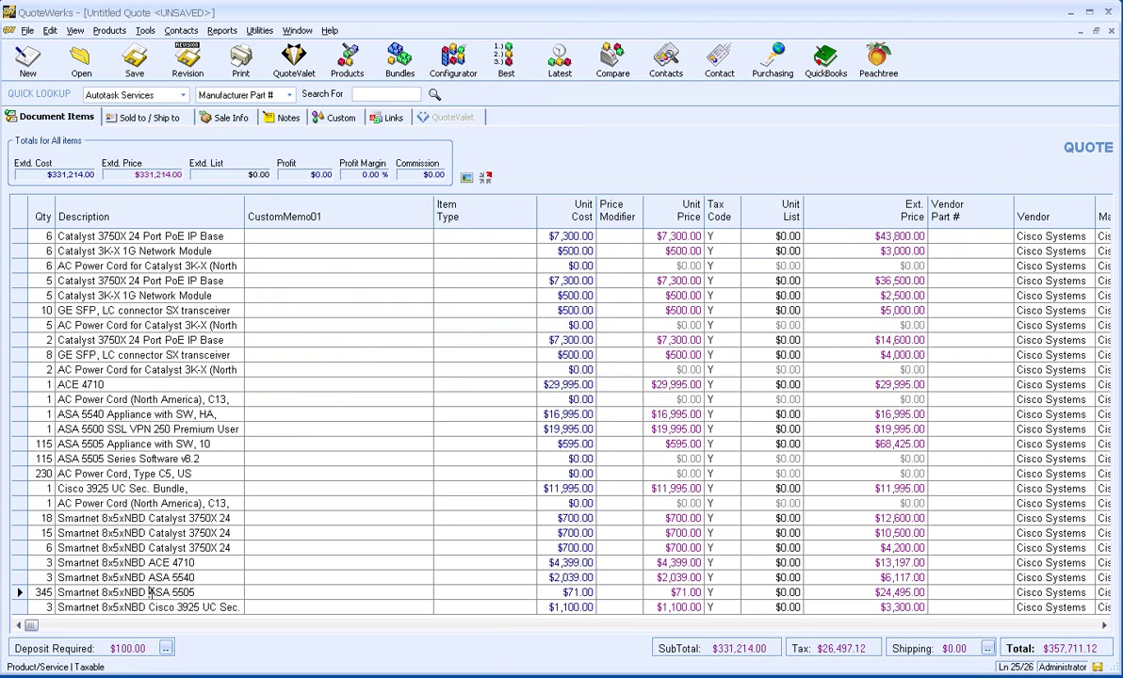
Step: Assign The Denver Center for the Perfoming Arts as the quote's sold-to, ship-to and bill-to contact
{"action": "left_click", "coordinate": [146, 119]}
{"action": "left_click", "coordinate": [198, 167]}
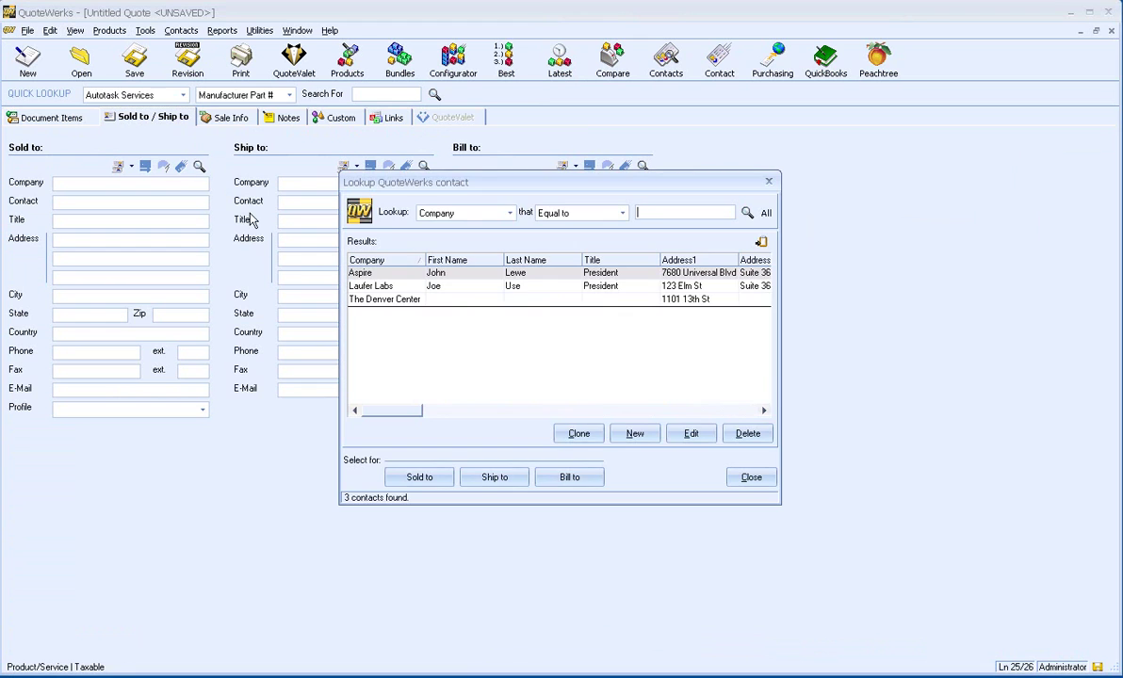
{"action": "double_click", "coordinate": [383, 299]}
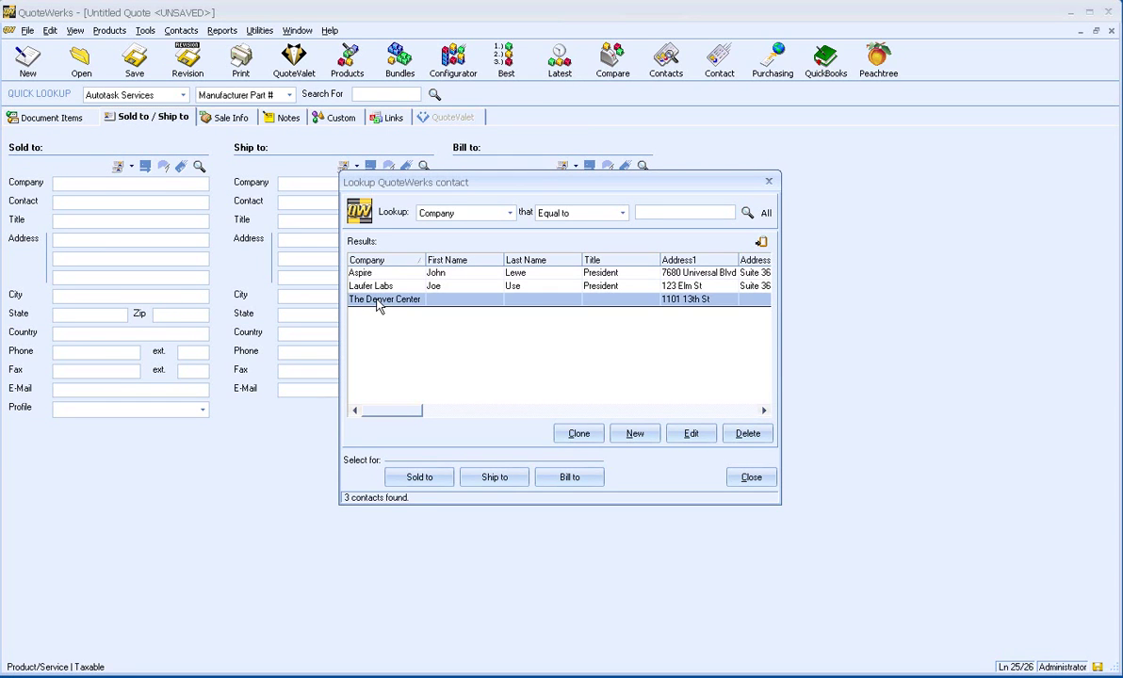
{"action": "left_click", "coordinate": [505, 482]}
{"action": "left_click", "coordinate": [570, 479]}
{"action": "left_click", "coordinate": [750, 477]}
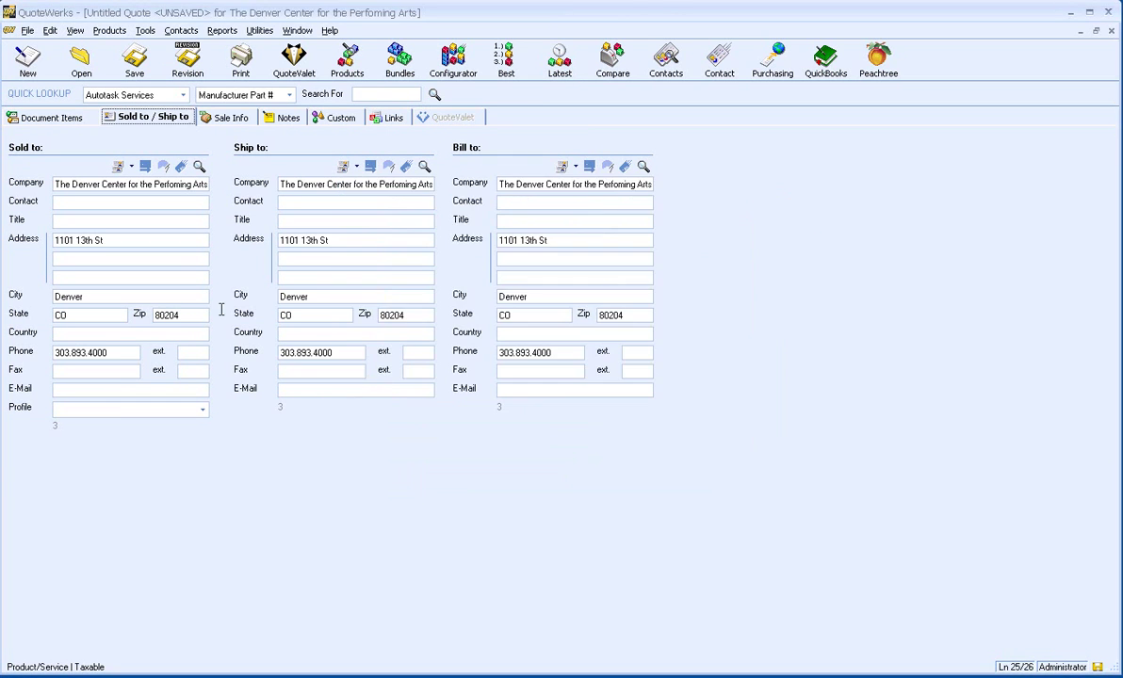
Step: Return to the document items and save the quote under the suggested name with the next available document number
{"action": "left_click", "coordinate": [45, 117]}
{"action": "left_click", "coordinate": [135, 61]}
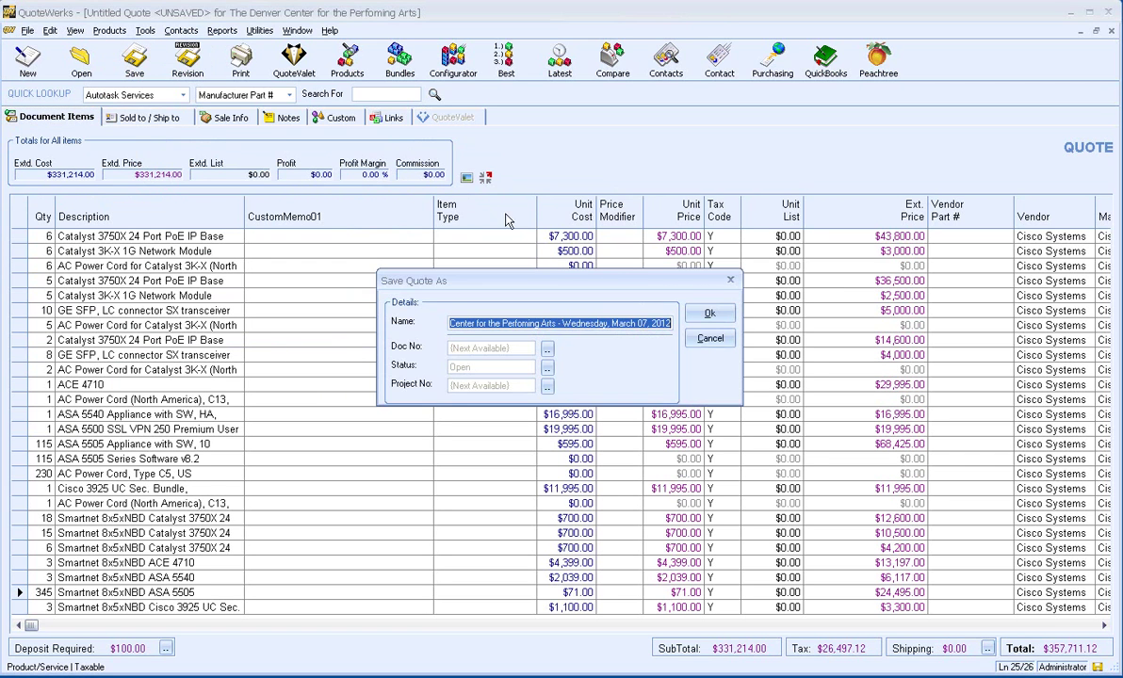
{"action": "left_click", "coordinate": [709, 314]}
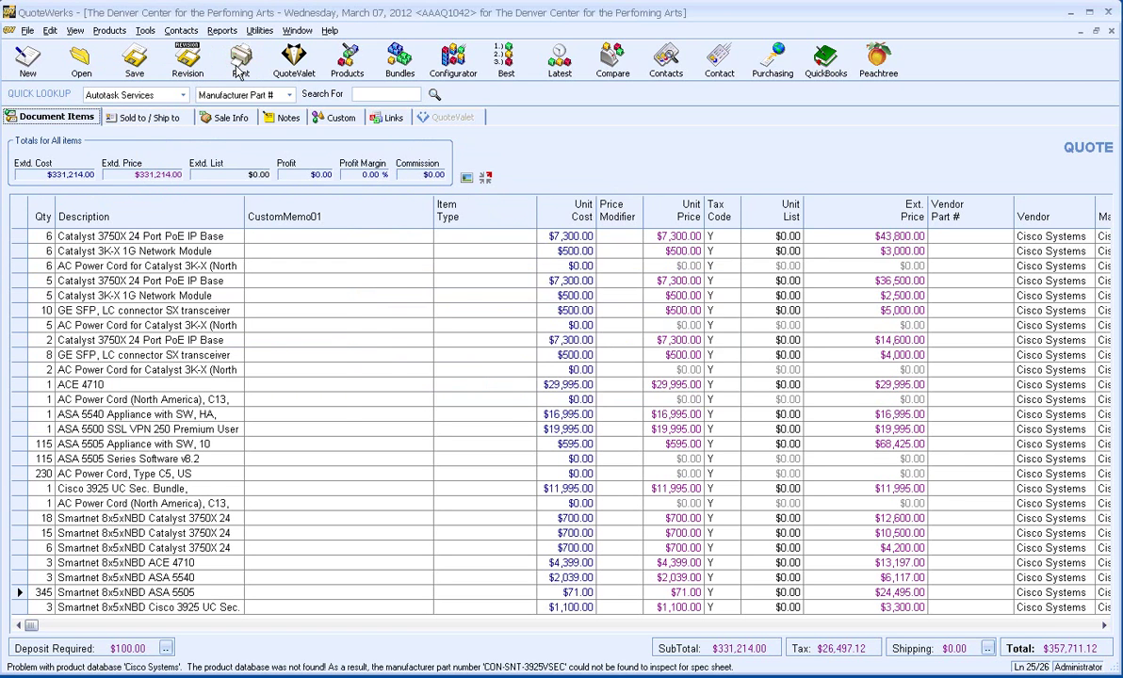
Step: Preview the quote in the proposal layout and review its product pictures, line items and totals on both pages
{"action": "left_click", "coordinate": [240, 68]}
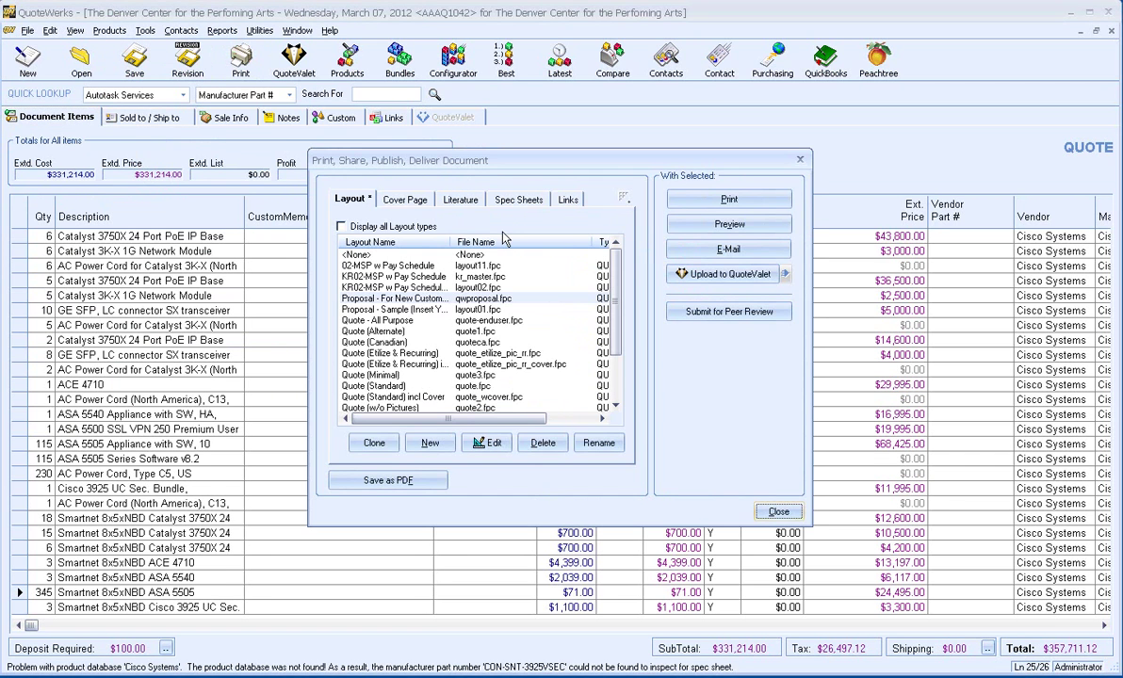
{"action": "left_click", "coordinate": [727, 224]}
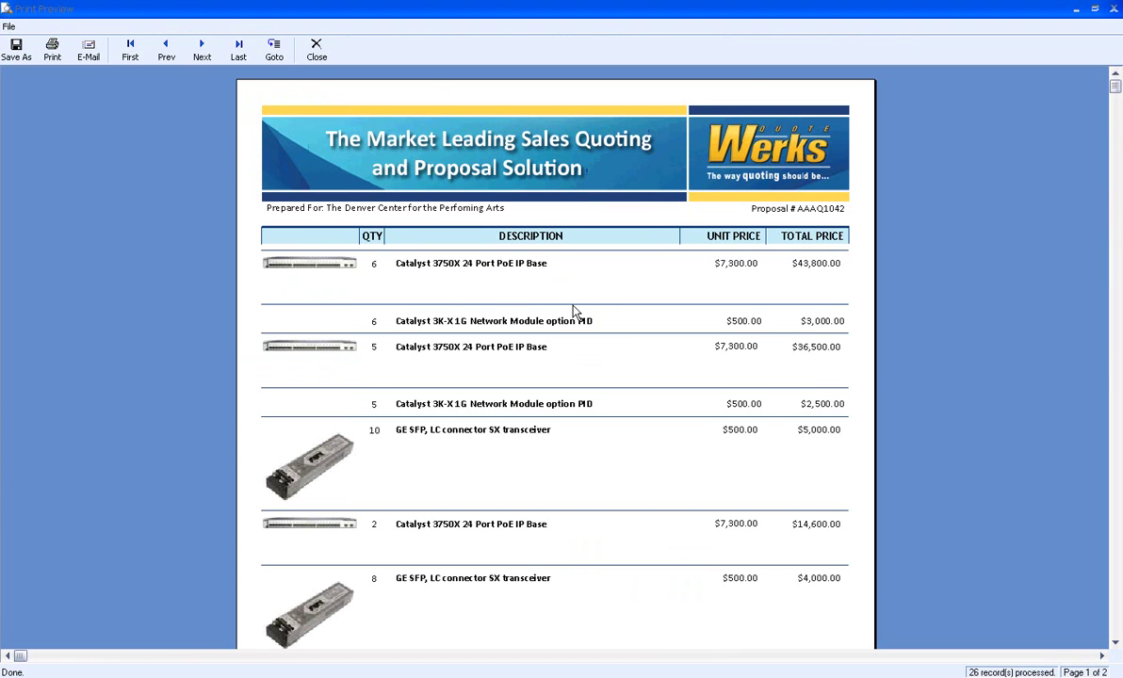
{"action": "scroll", "coordinate": [483, 347], "scroll_direction": "down", "scroll_amount": 5}
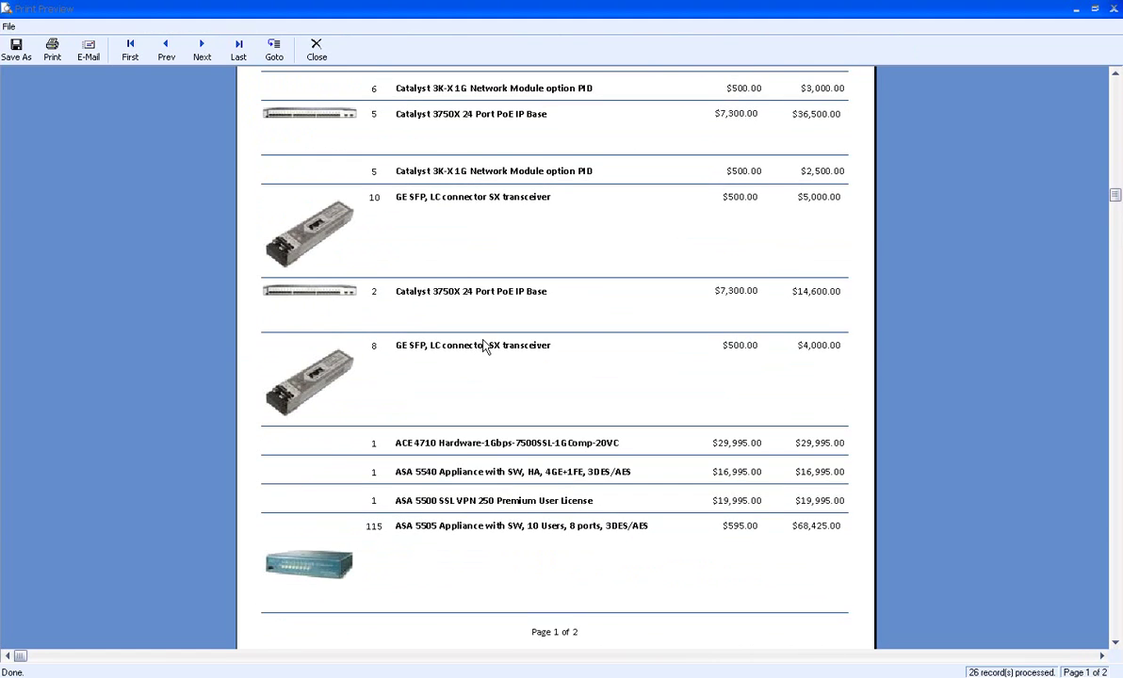
{"action": "scroll", "coordinate": [484, 347], "scroll_direction": "down", "scroll_amount": 5}
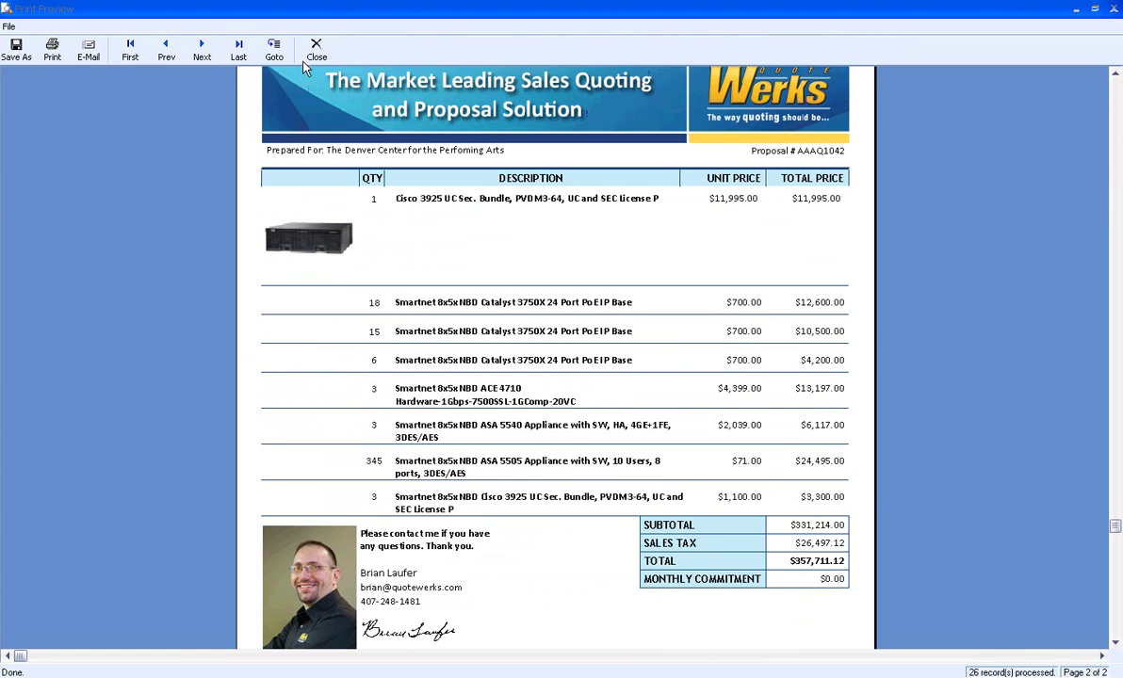